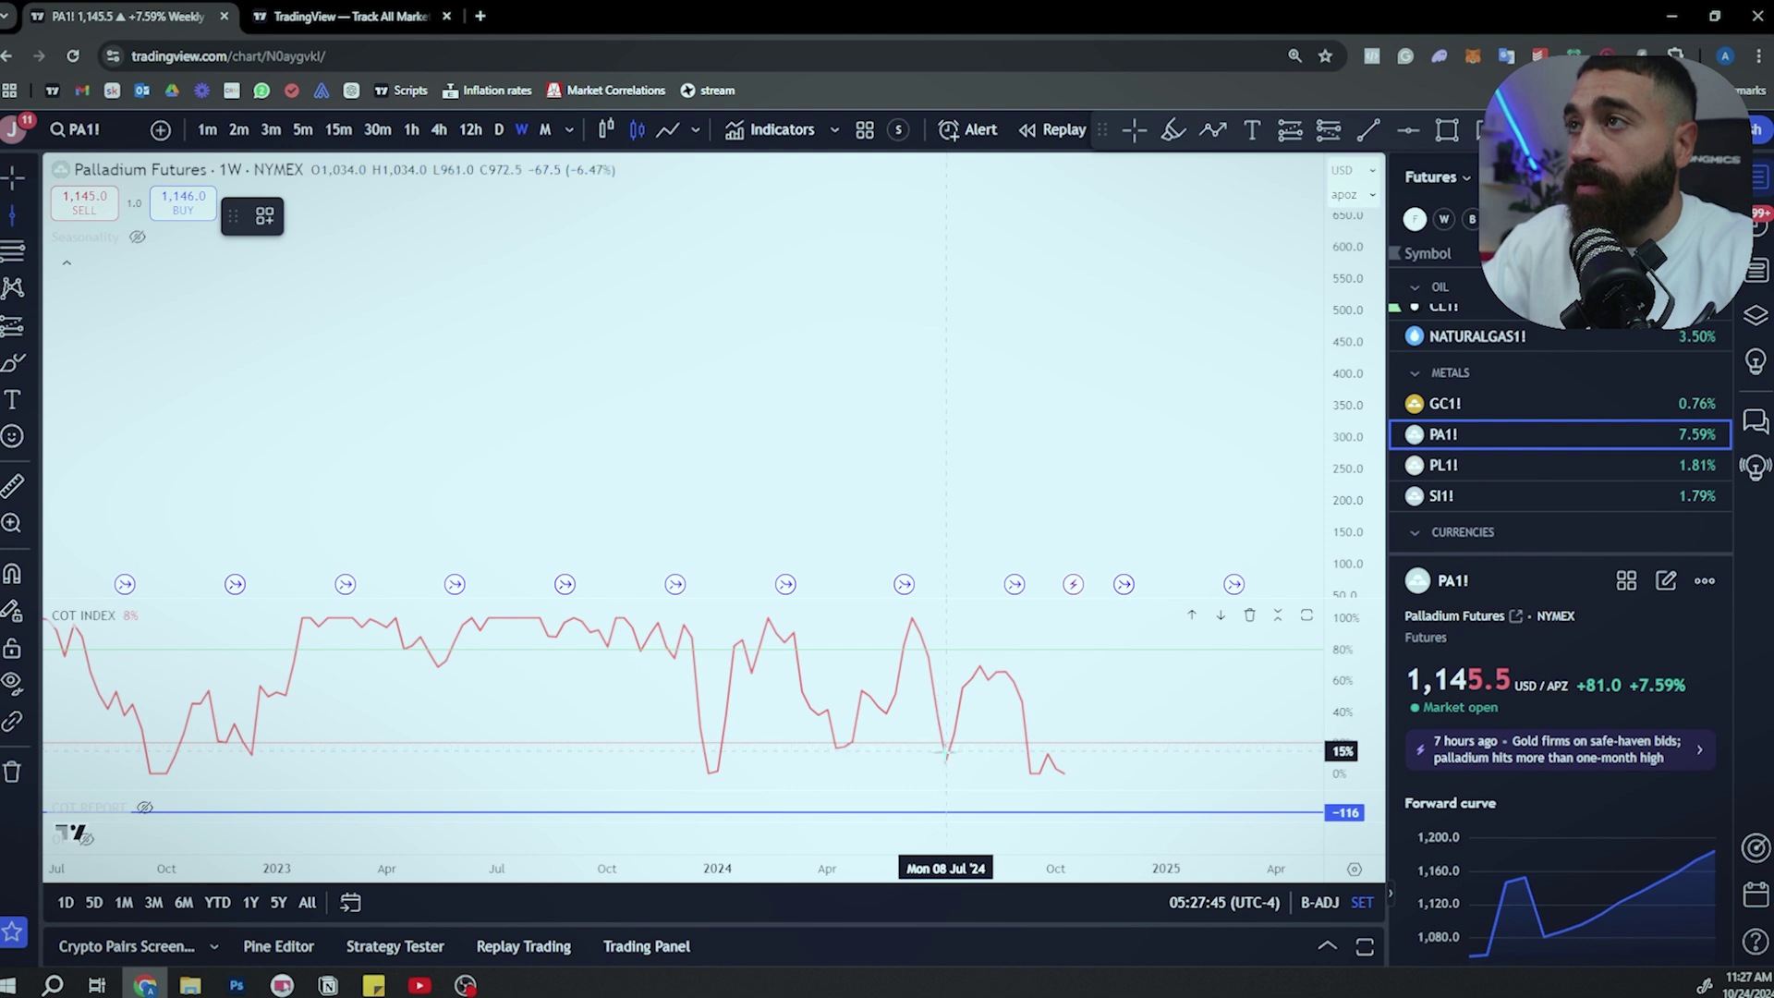
Step: Place vertical lines at the 10 Jun '24 COT peak and the 08 Apr '24 COT low
left_click(946, 753)
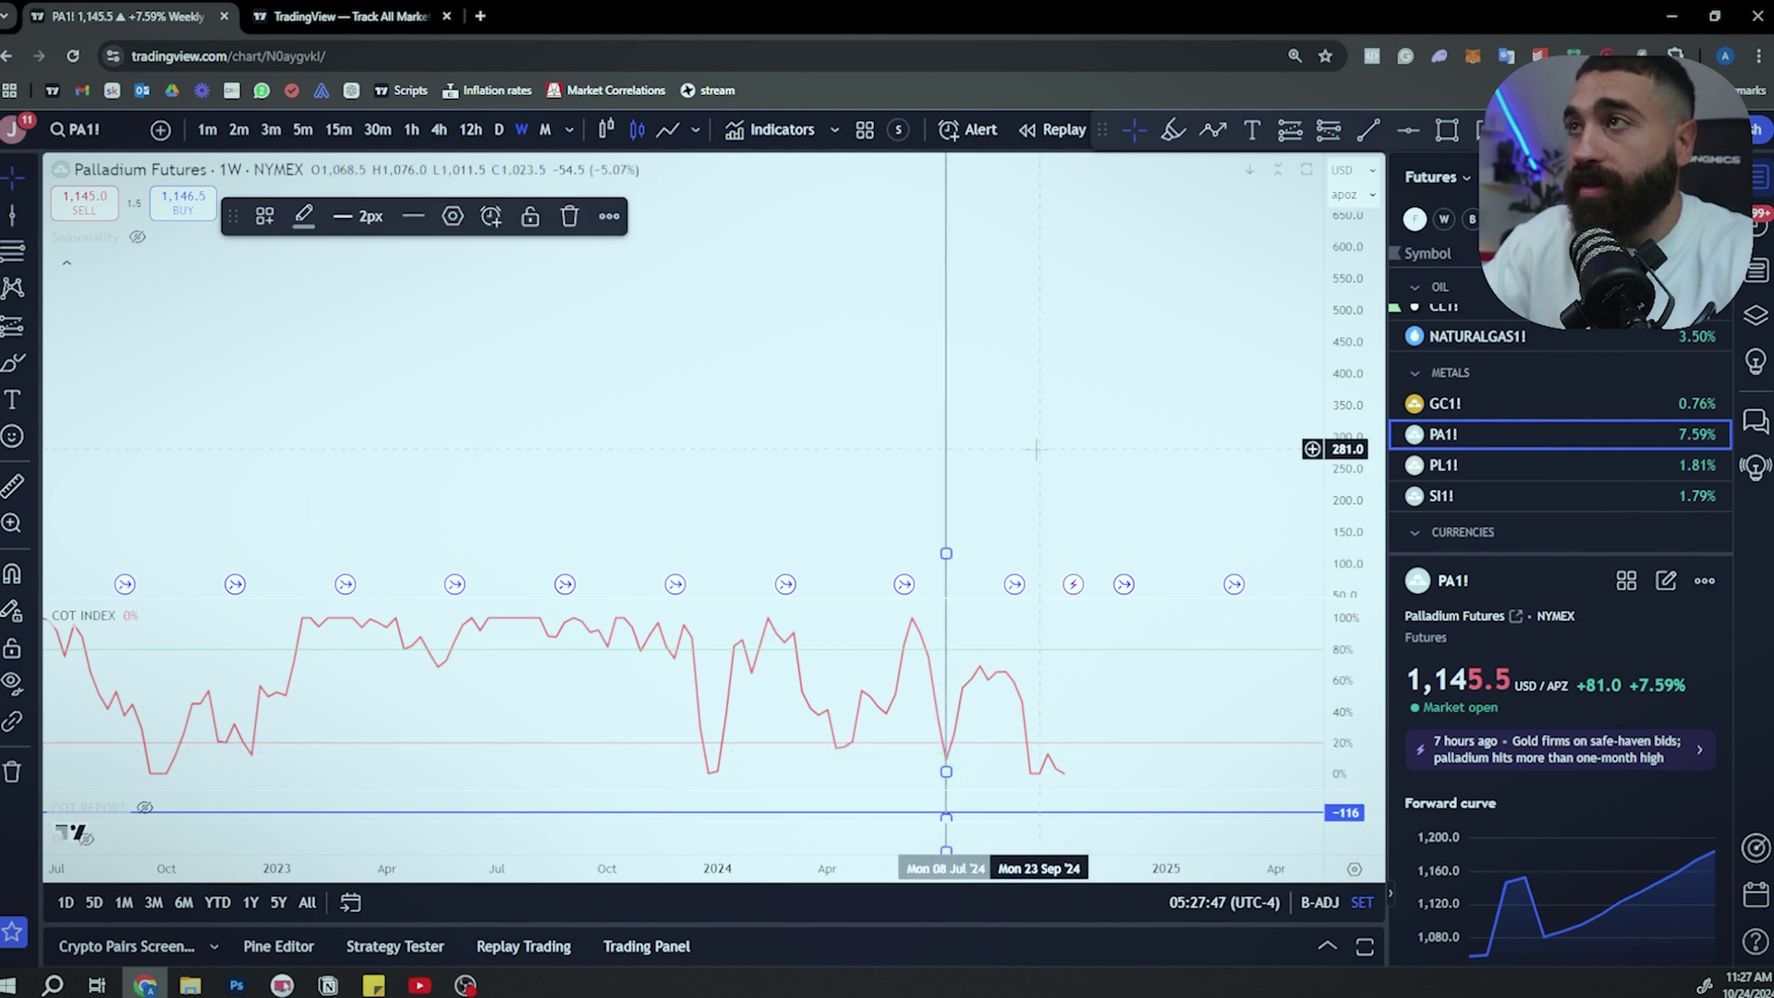
left_click_drag(946, 453, 912, 462)
left_click(877, 462)
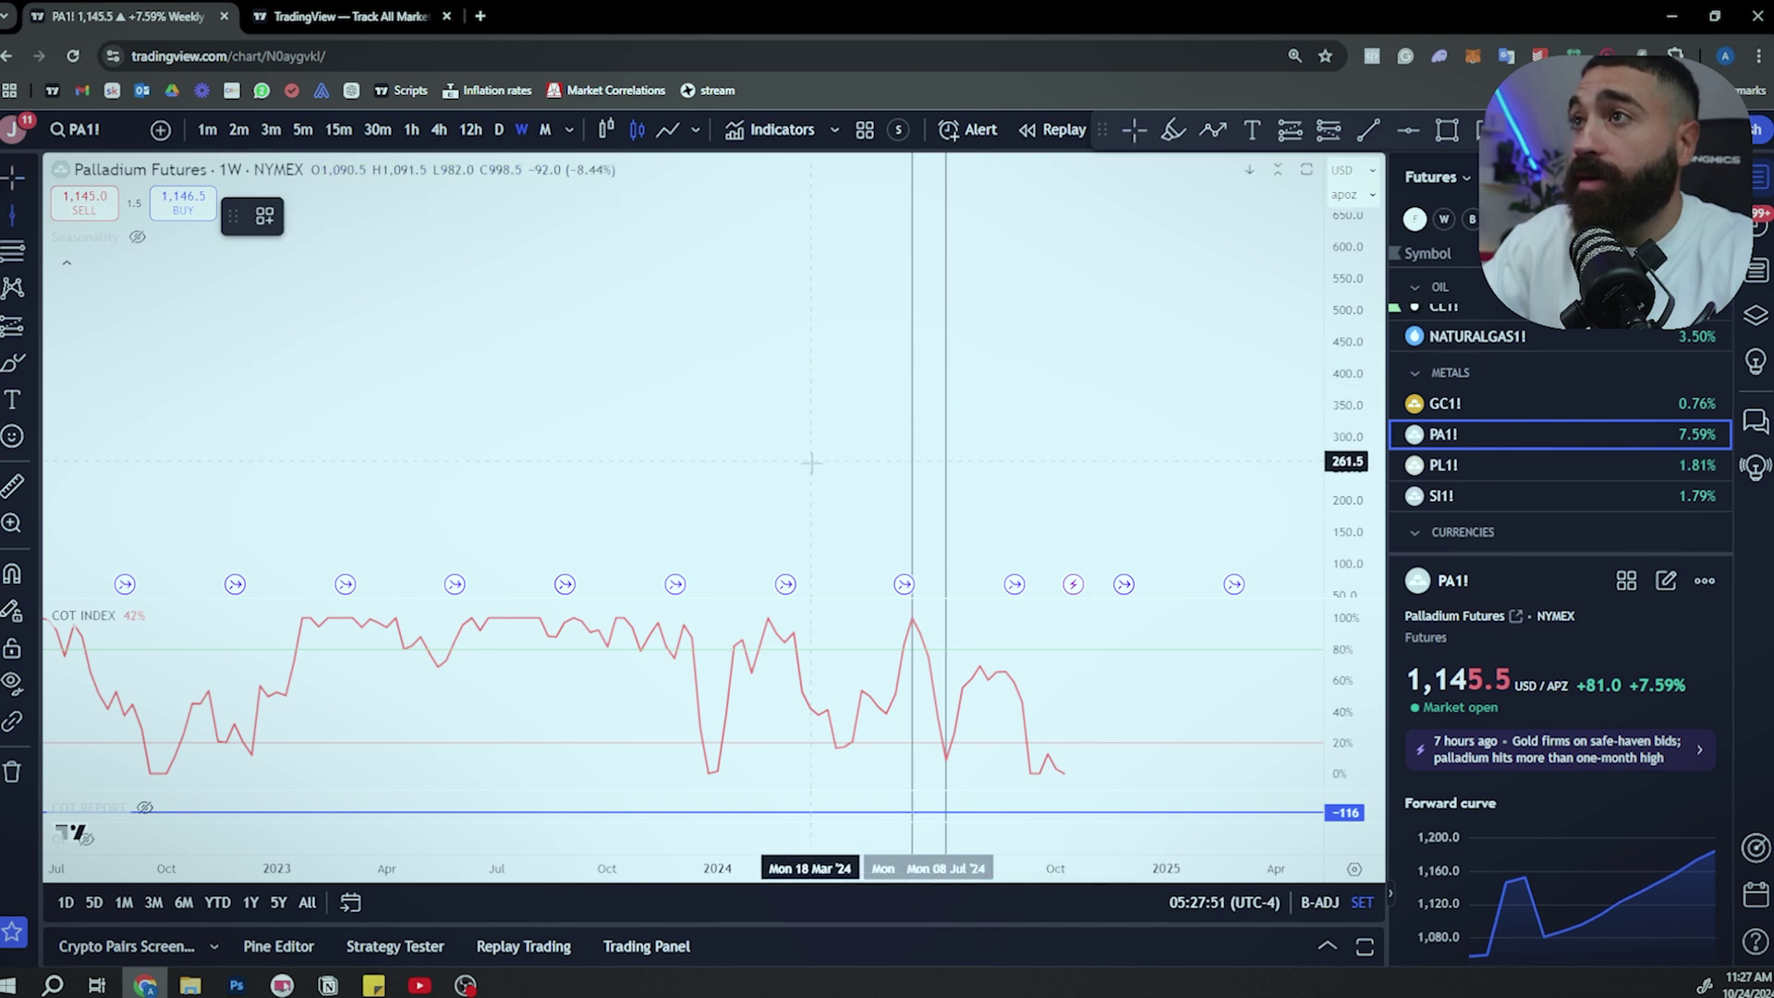
left_click(835, 476)
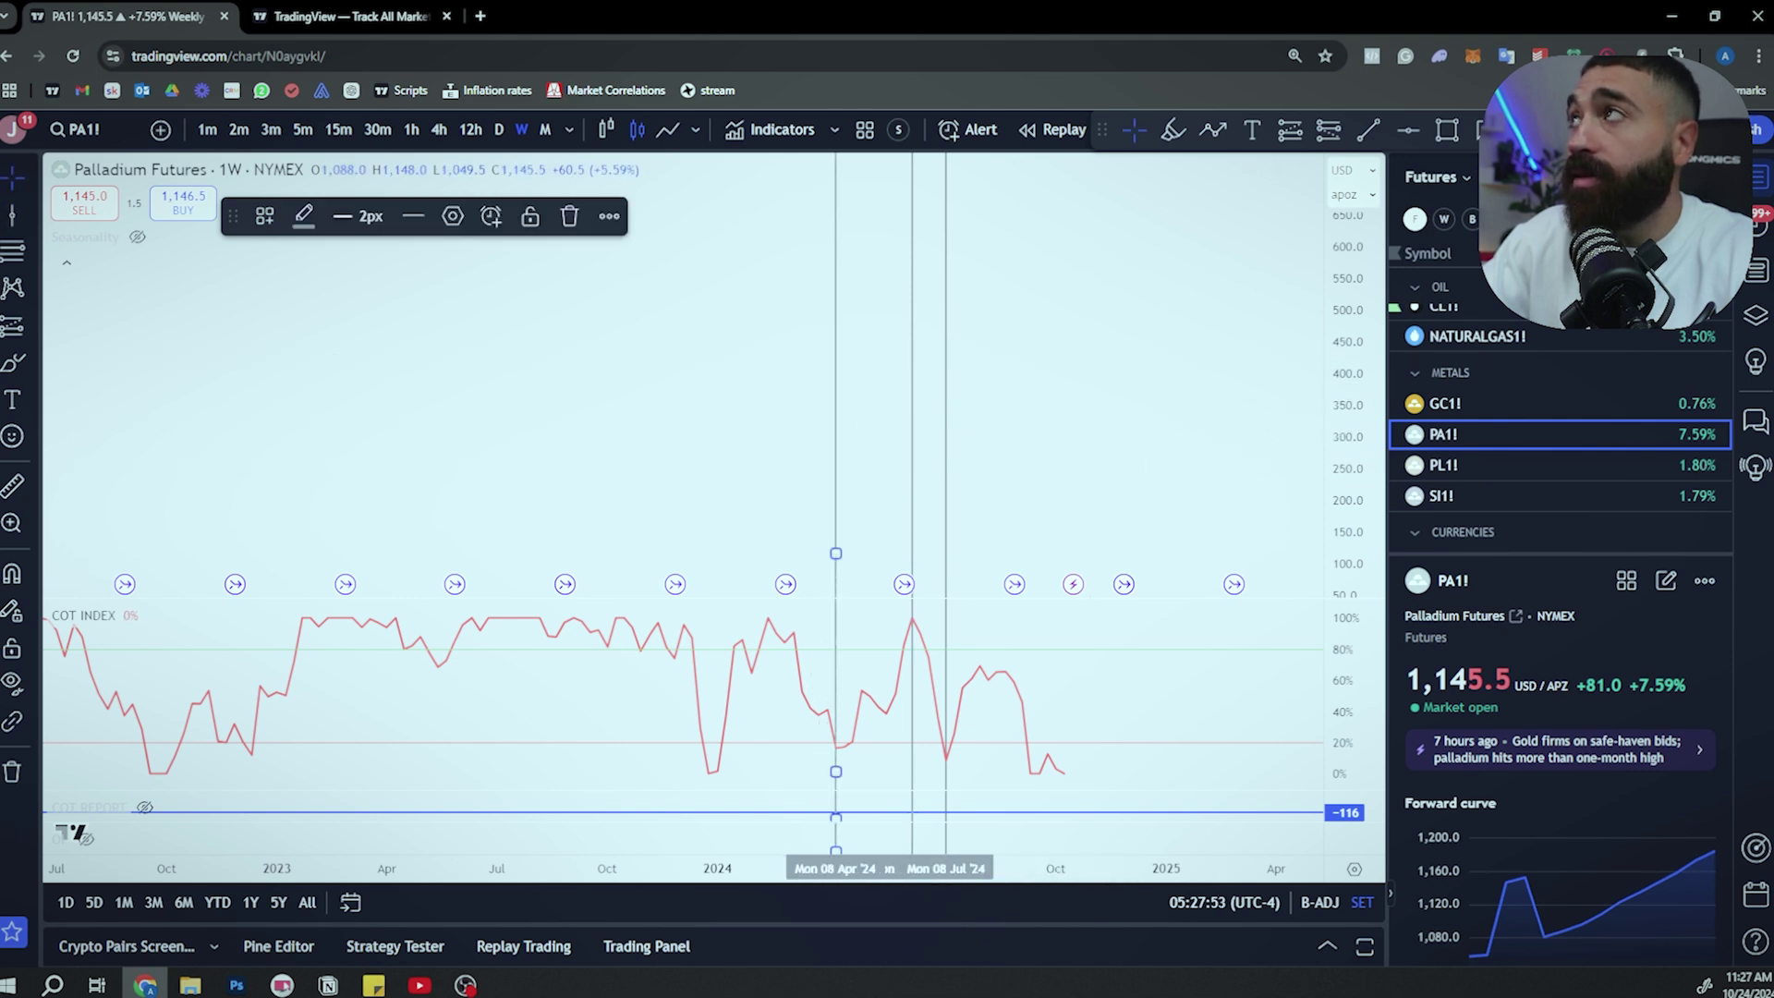
left_click(831, 480)
Step: Mark the 12 Feb '24 COT peak and 26 Dec '23 low, then reset the chart with Alt+R
left_click(769, 413)
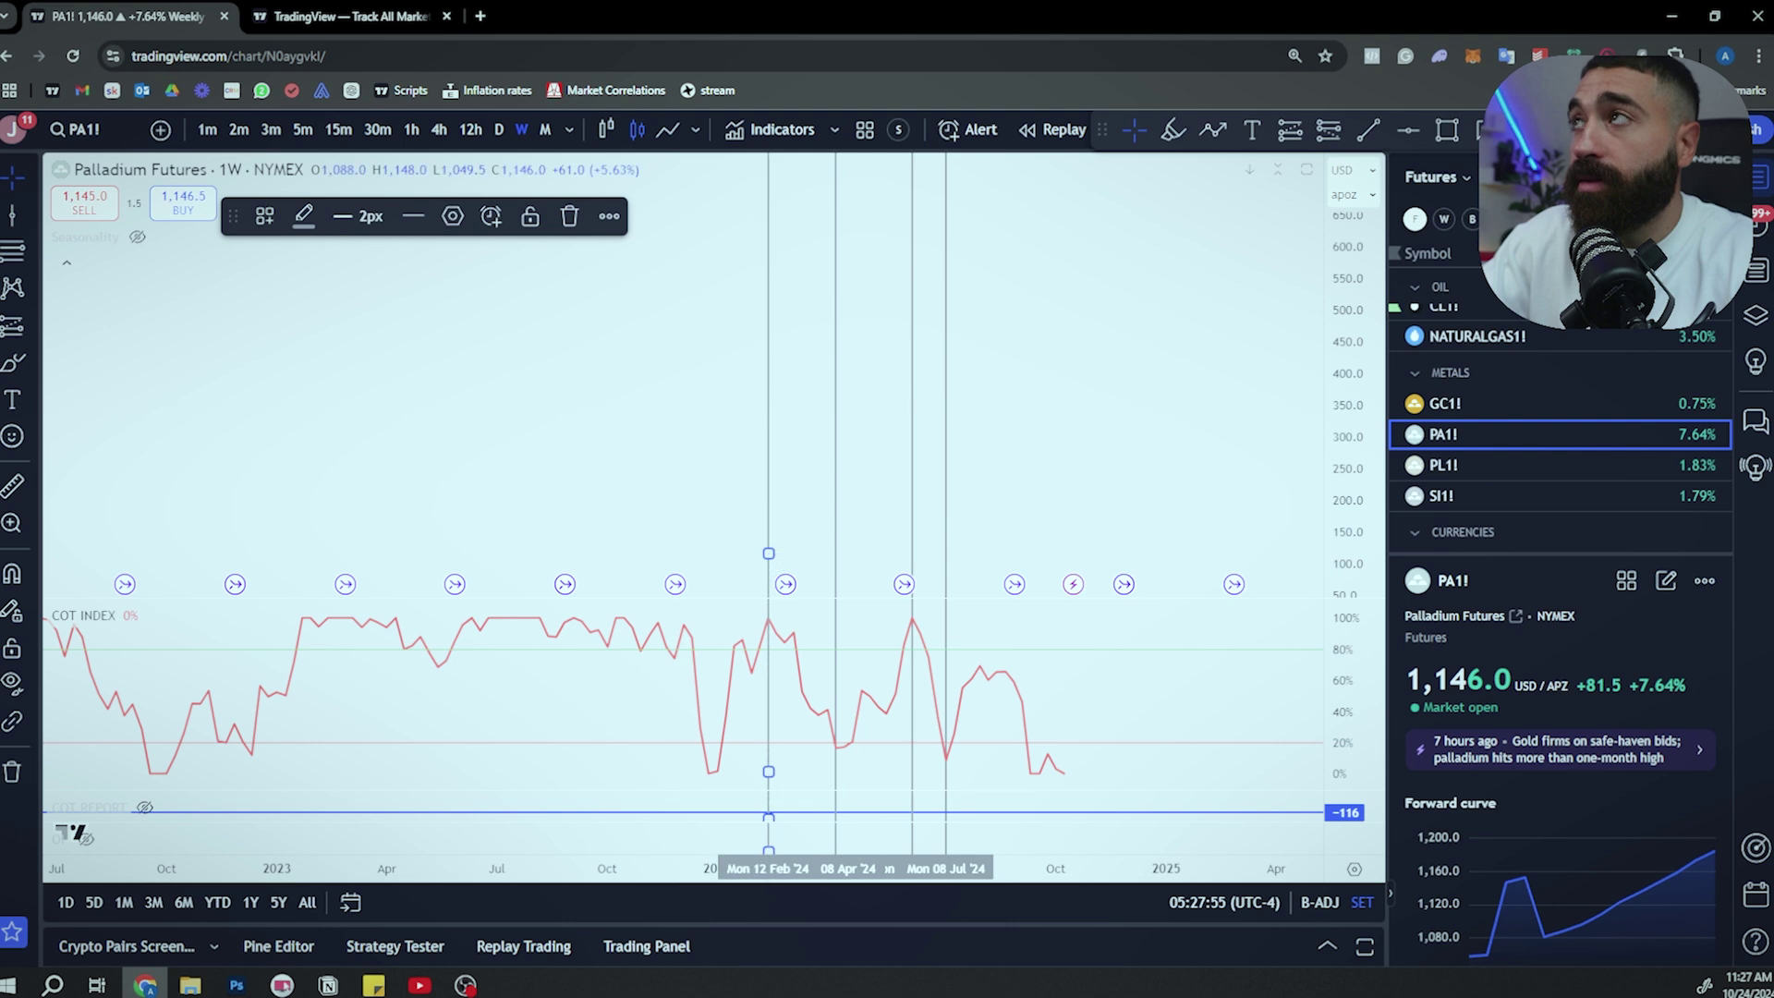
left_click(1115, 336)
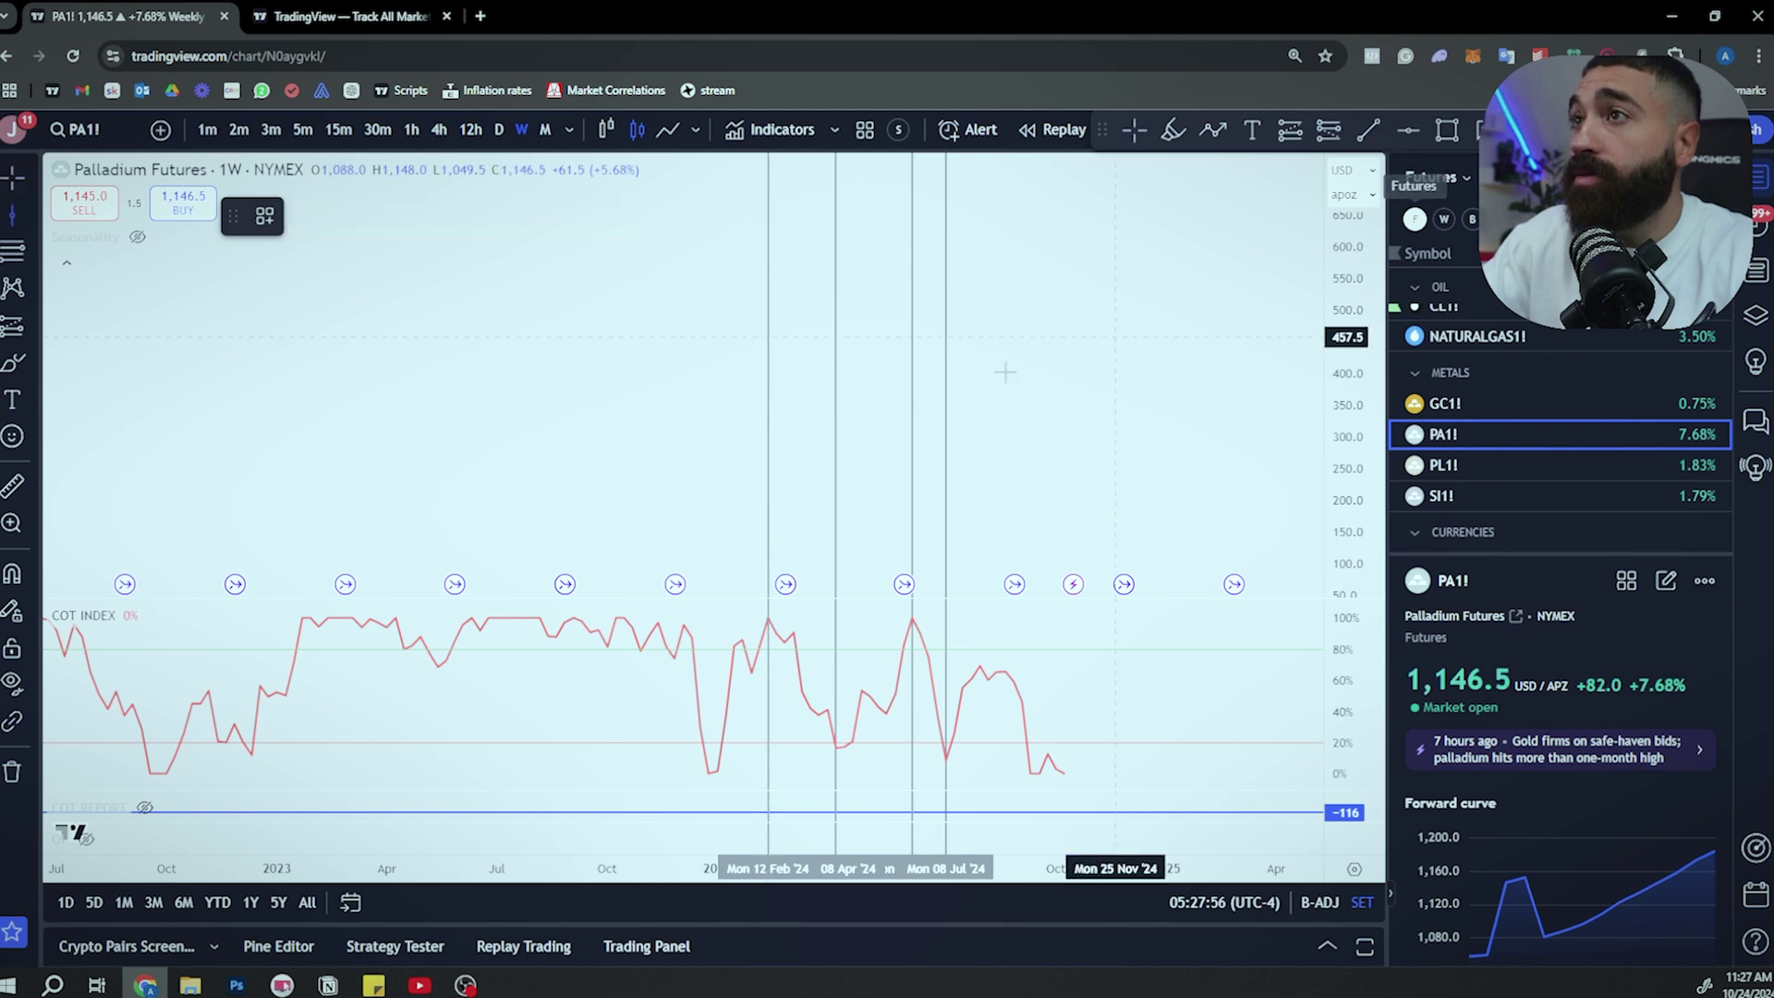
left_click(708, 453)
left_click(1083, 380)
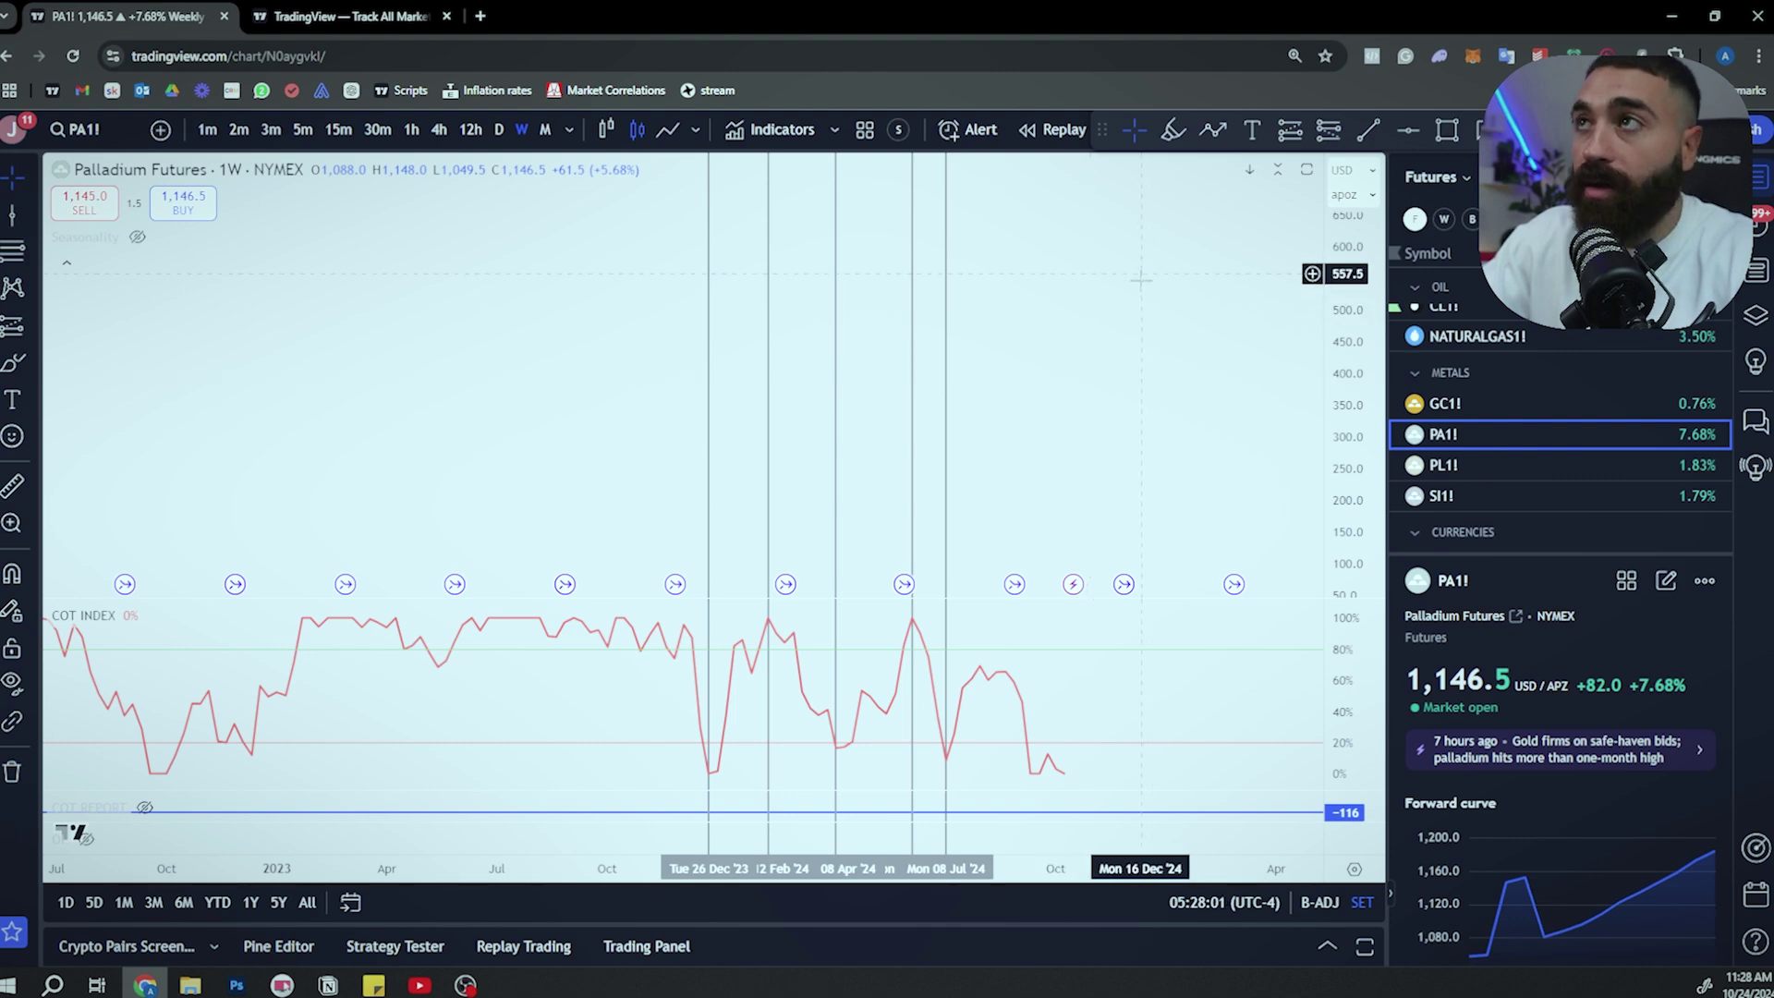
key("alt+r")
Step: Zoom and pan the Palladium chart to compare its candles against the COT lines
scroll(1115, 276, "up", 5)
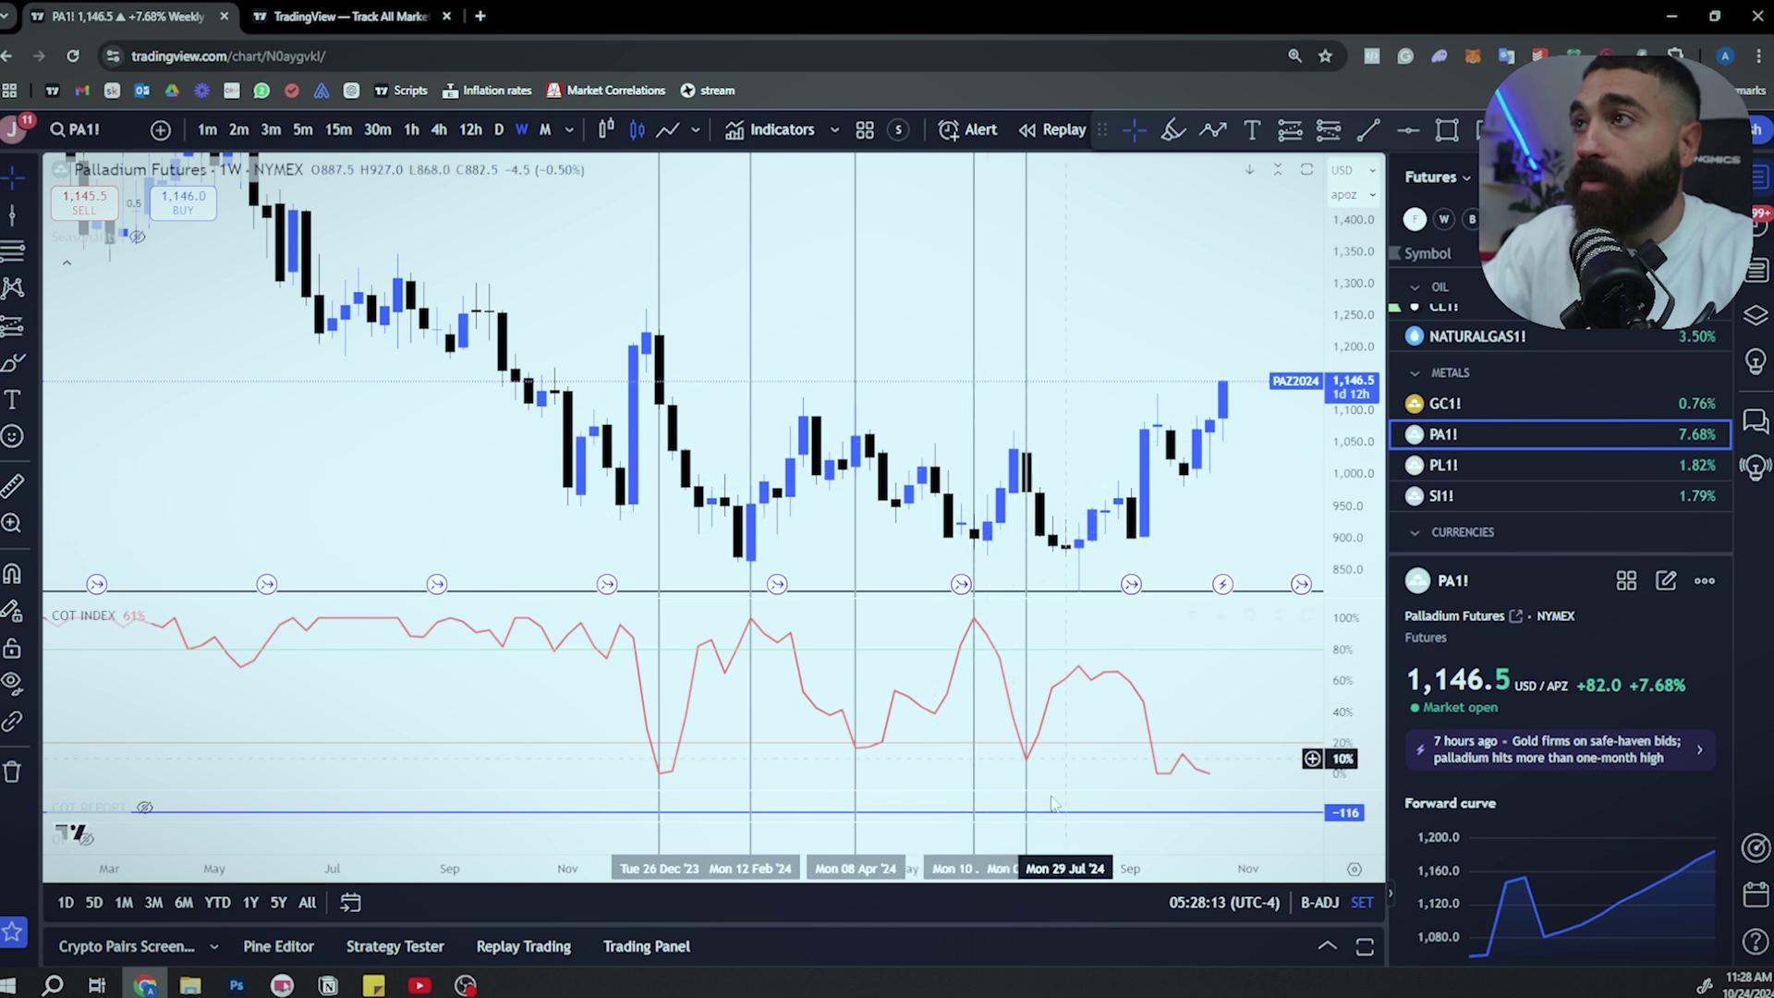
left_click_drag(1227, 516, 1174, 512)
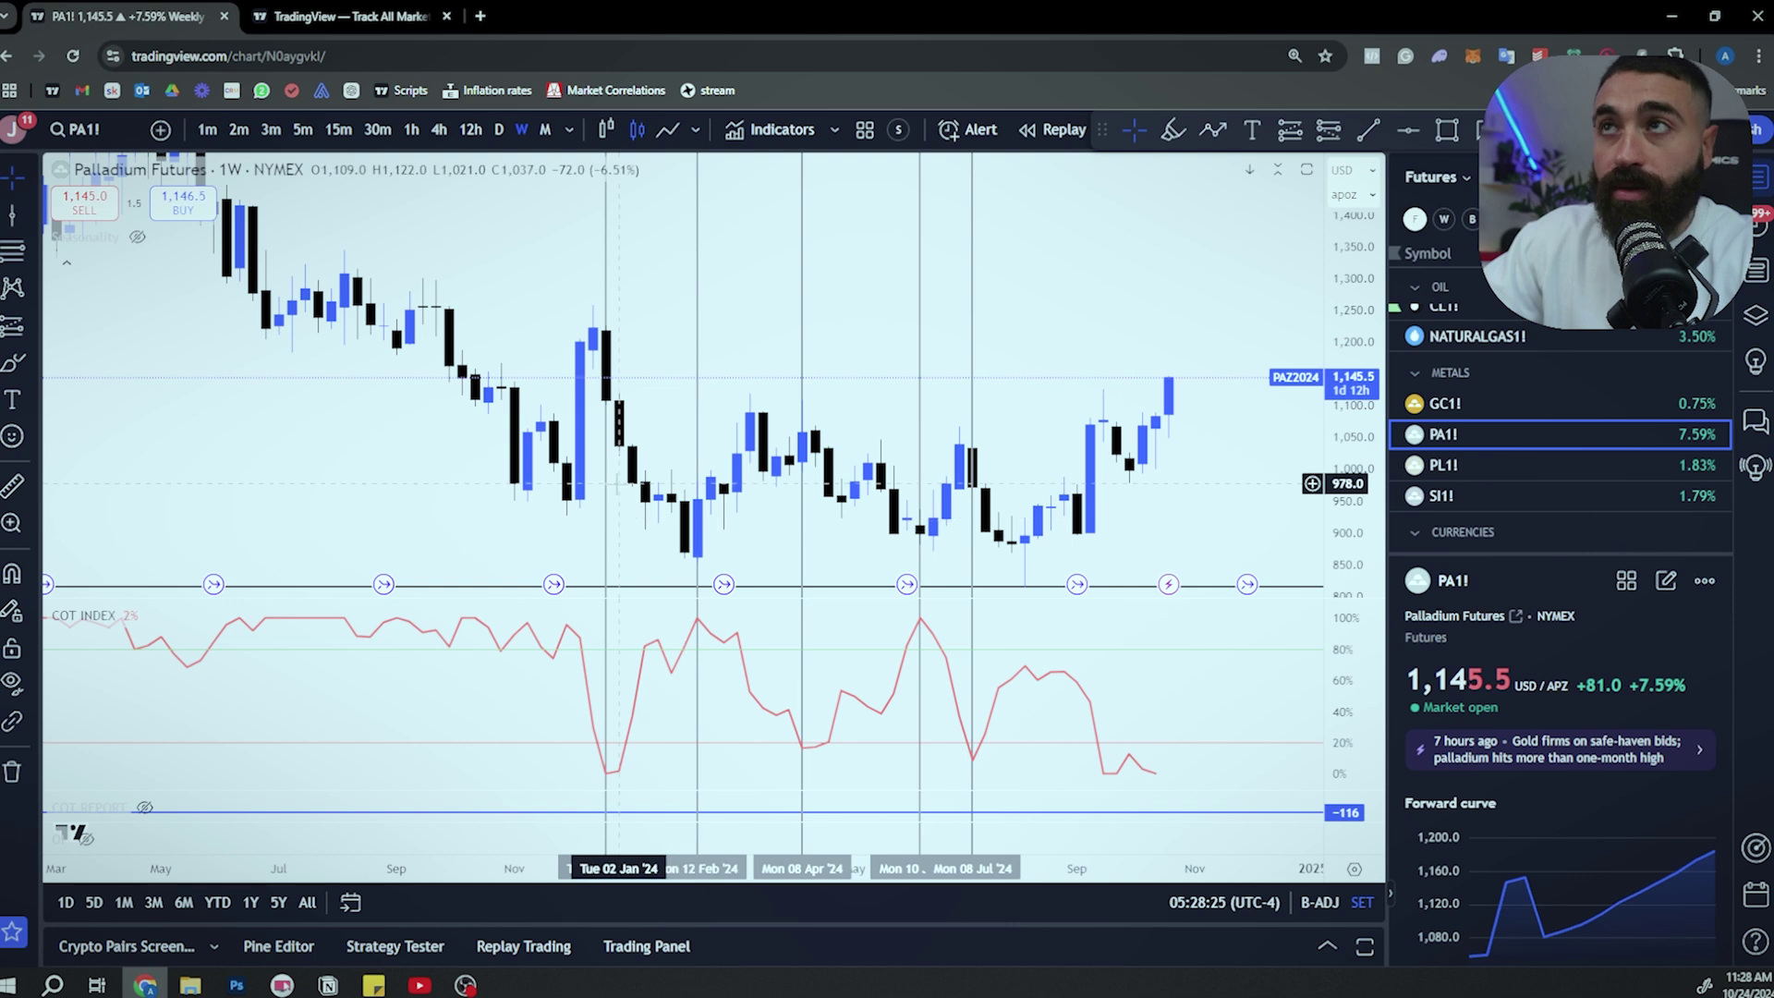
scroll(575, 534, "down", 2)
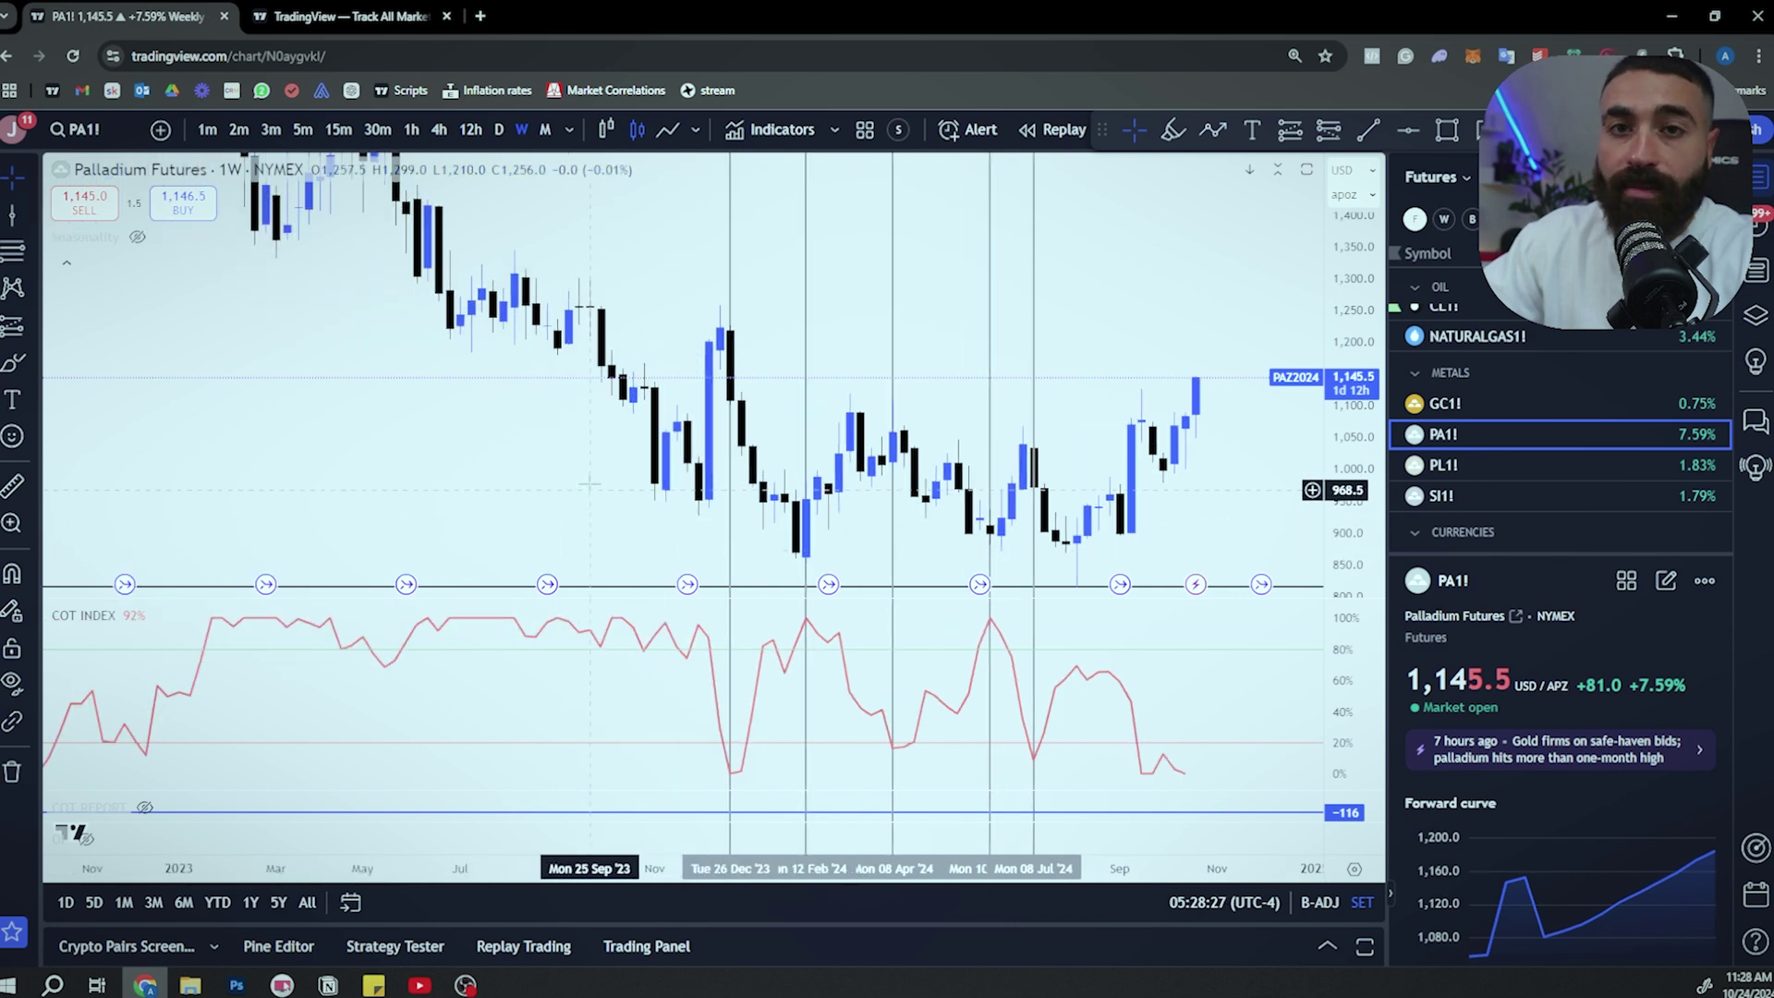
left_click_drag(588, 490, 589, 499)
scroll(591, 472, "down", 1)
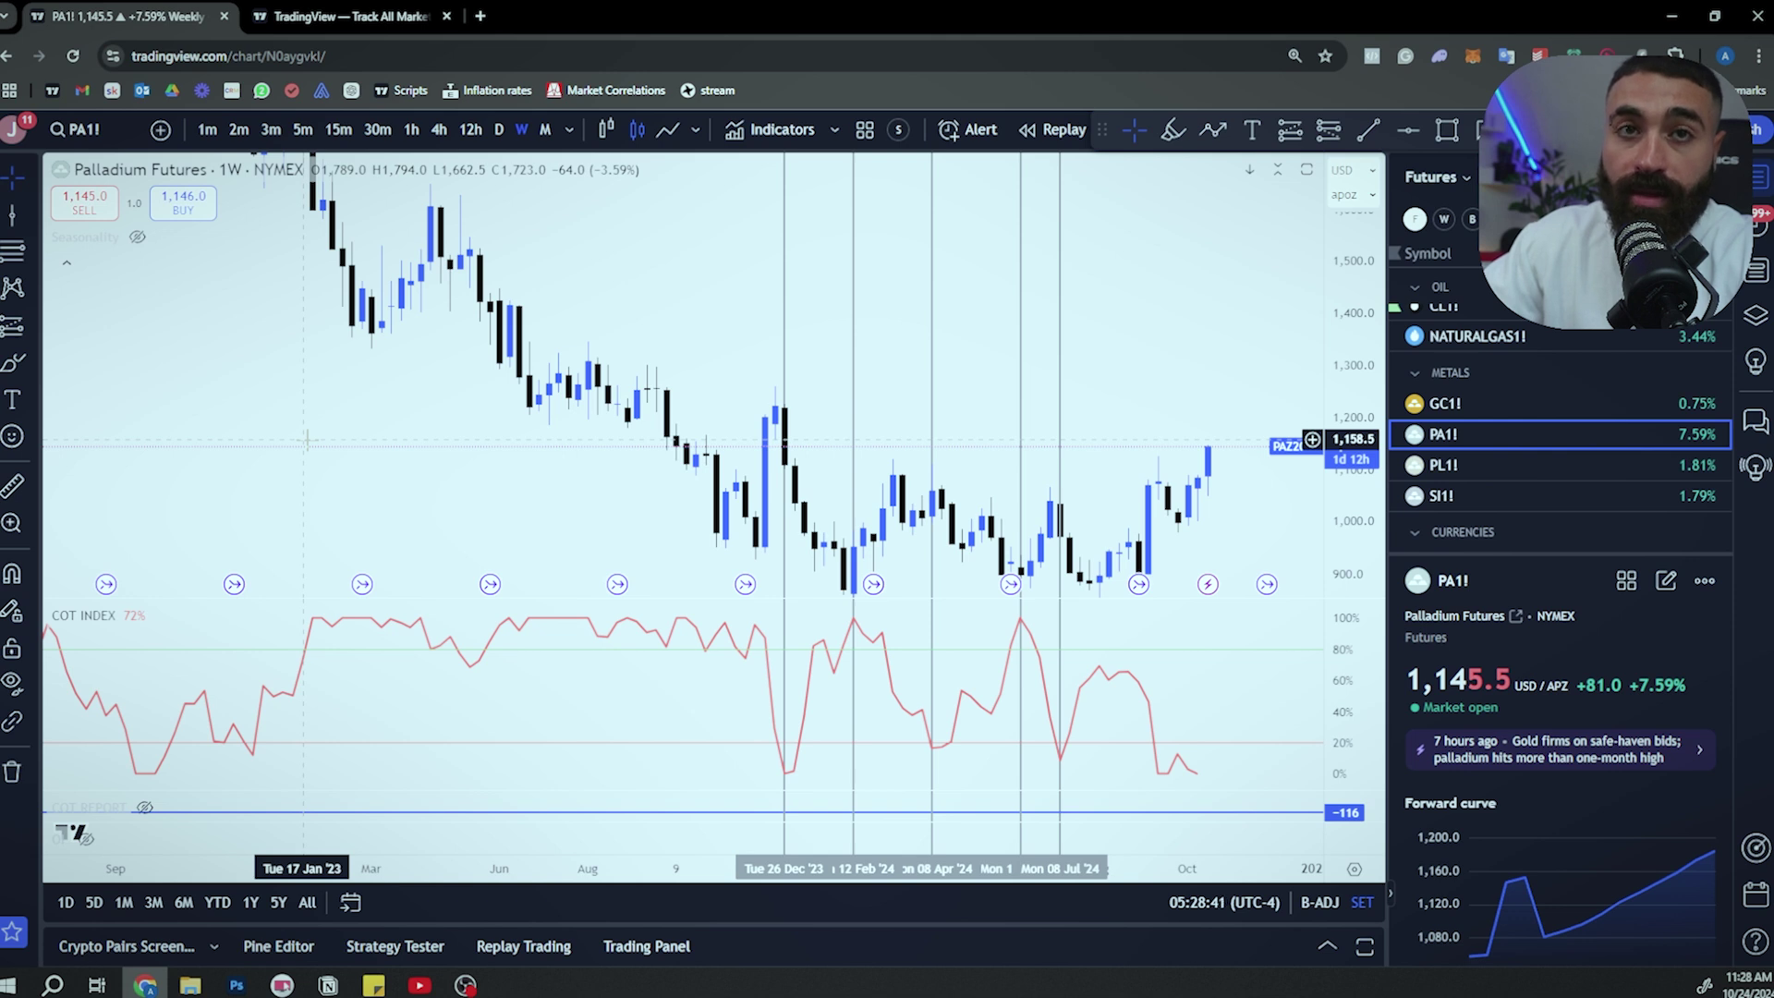
Step: Bring the most recent weeks into view and switch the chart to SI1! Silver Futures
scroll(1468, 432, "down", 2)
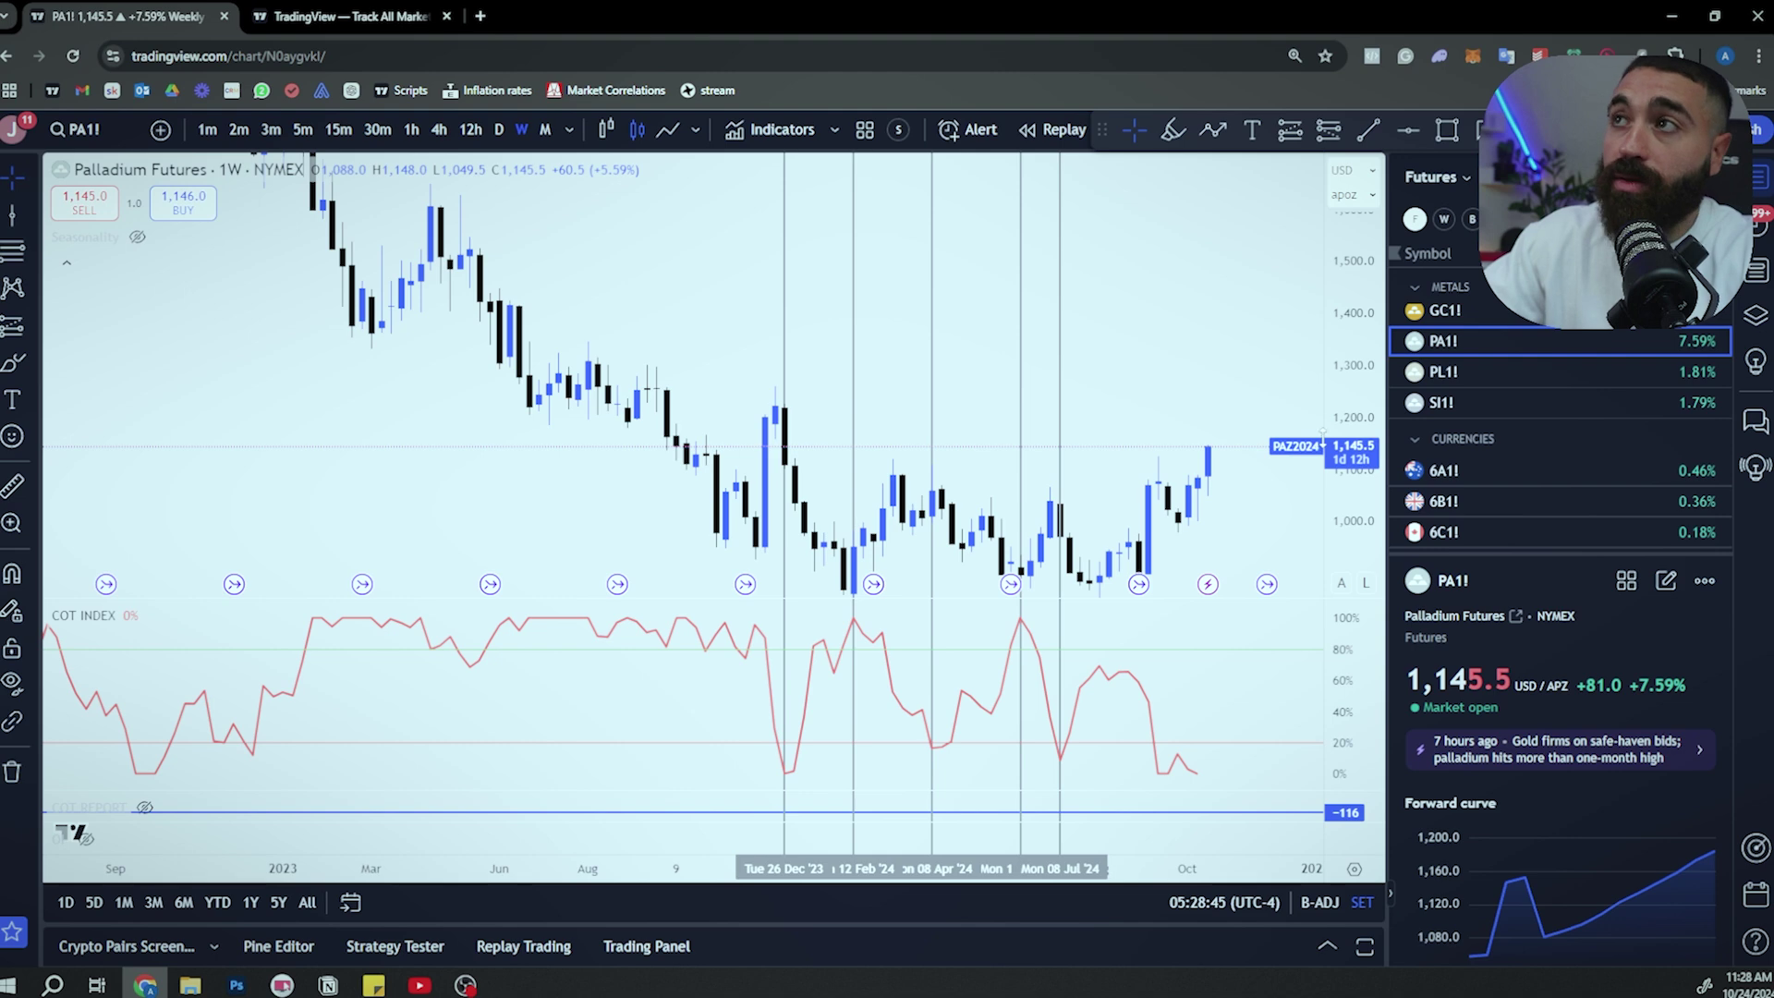
left_click_drag(1146, 407, 1067, 370)
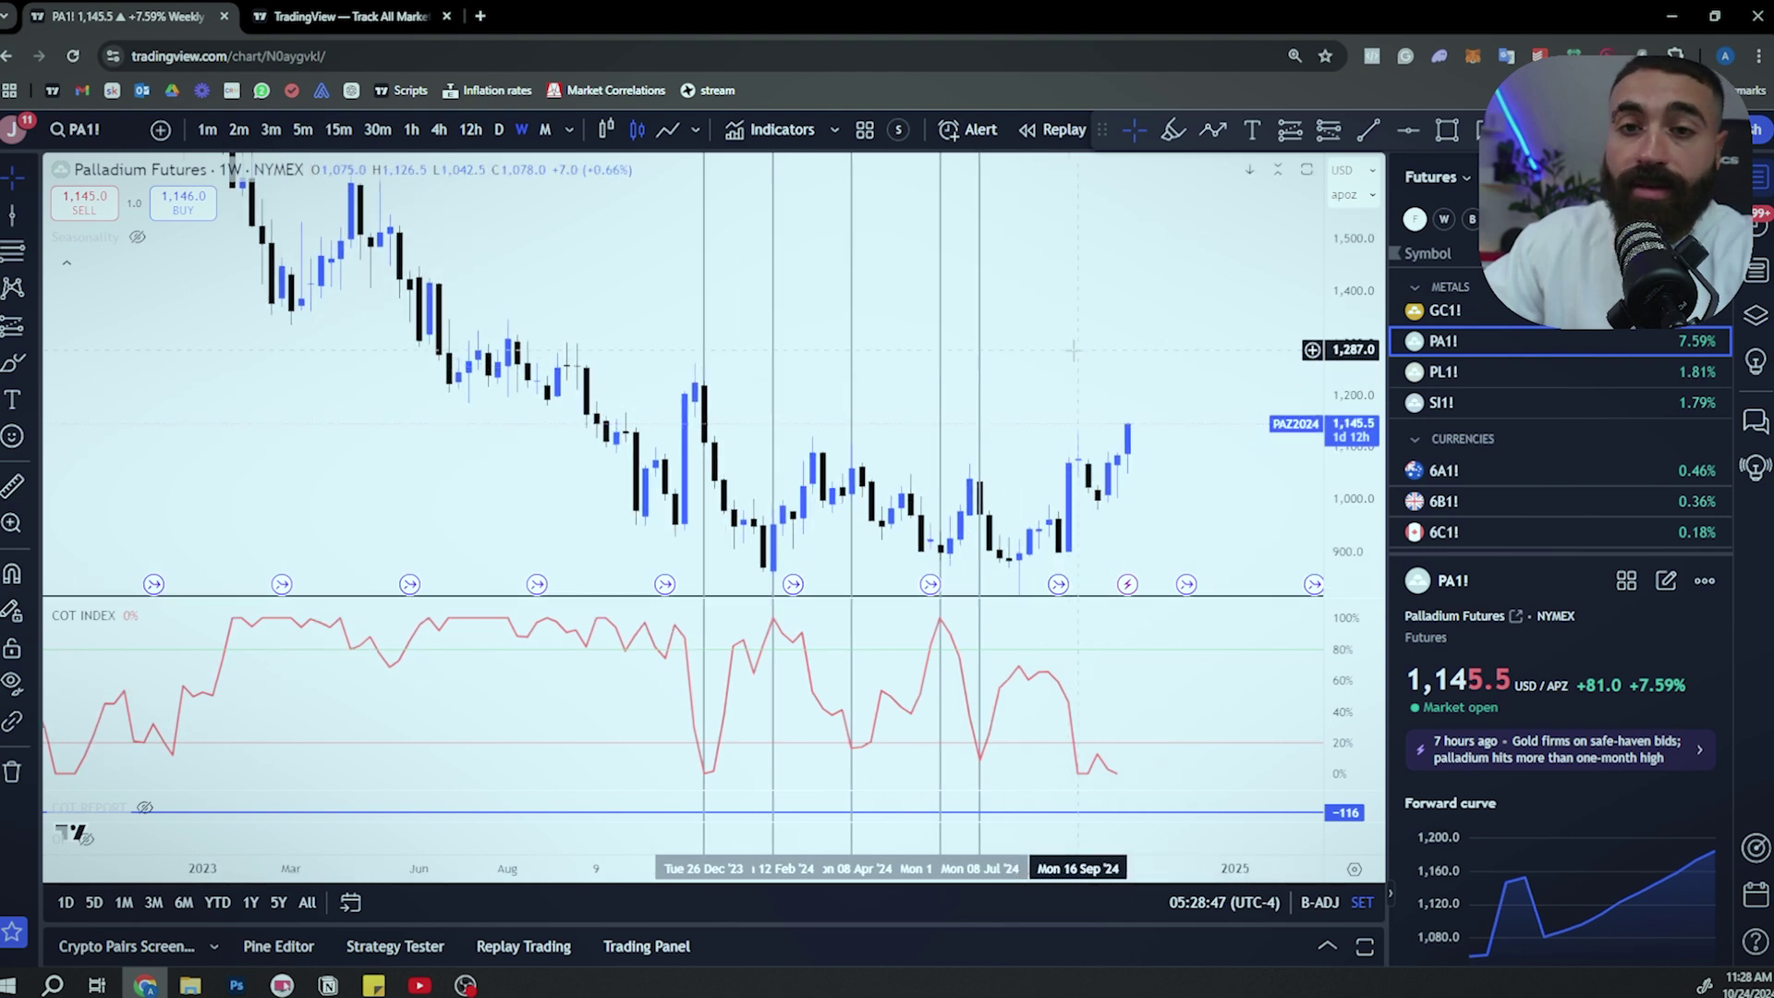
left_click(1470, 404)
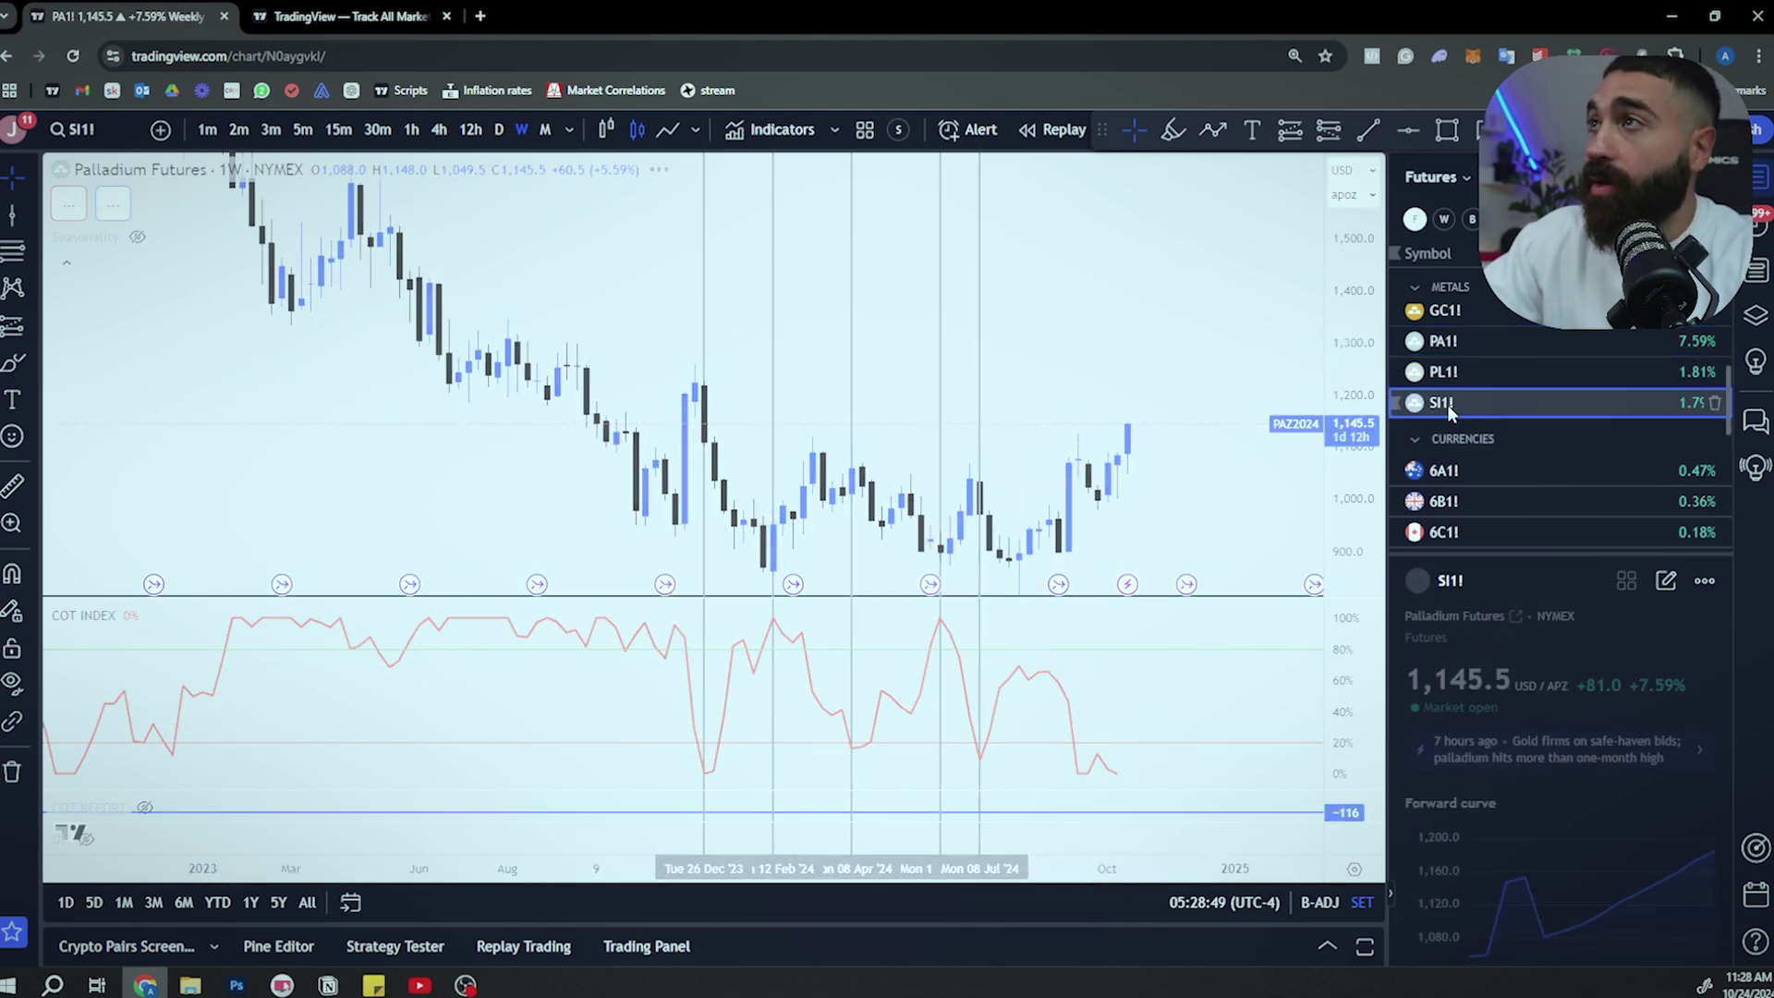
Step: Load the 6A1! Australian Dollar Futures chart from Currencies and center the COT Index pane
scroll(1528, 442, "down", 2)
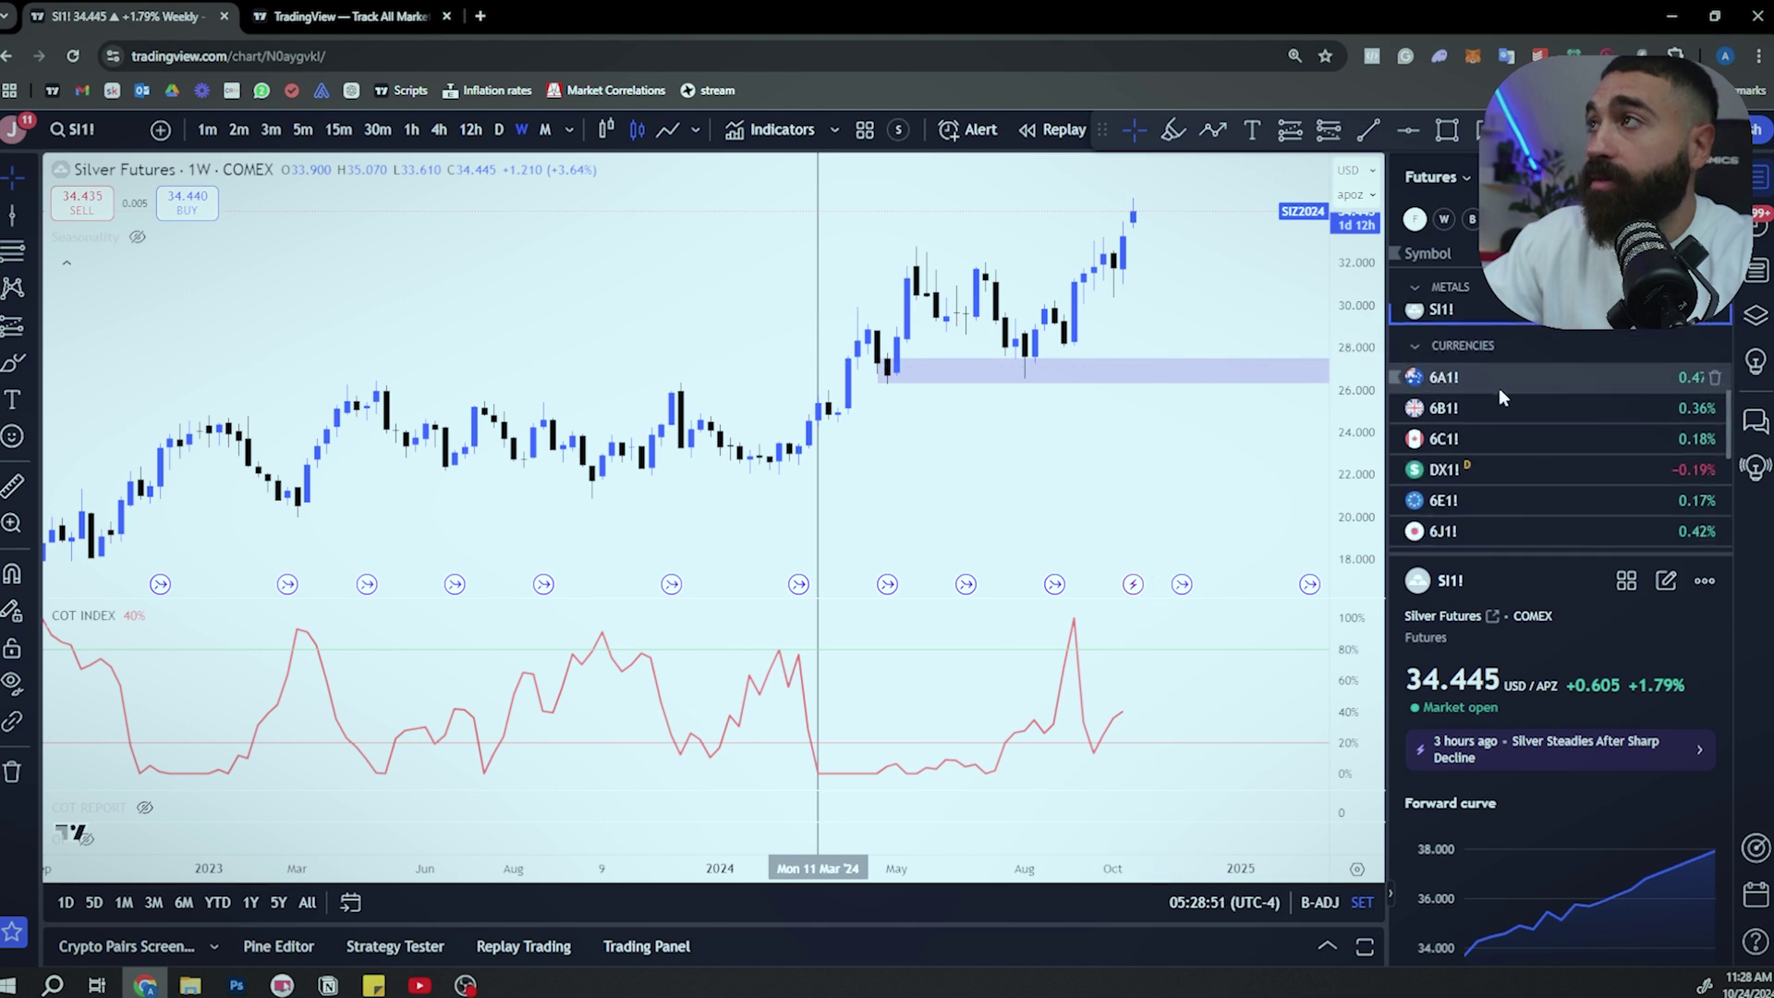
left_click(1499, 381)
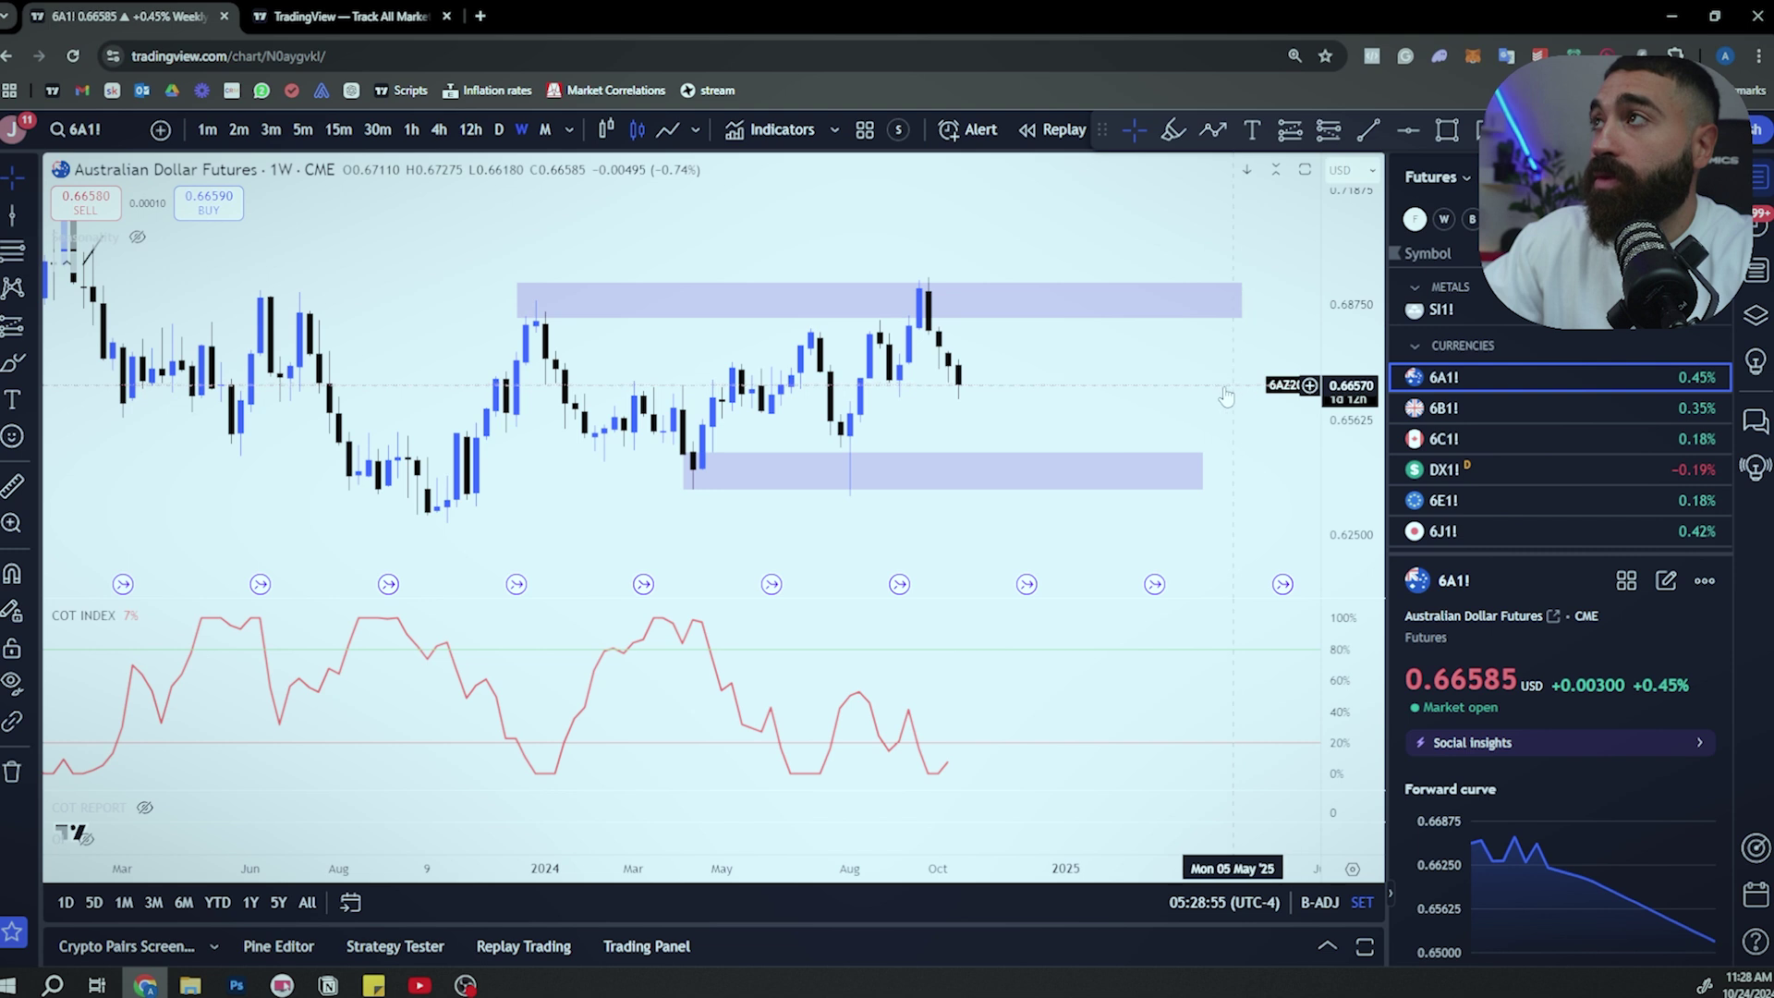
left_click_drag(892, 543, 926, 430)
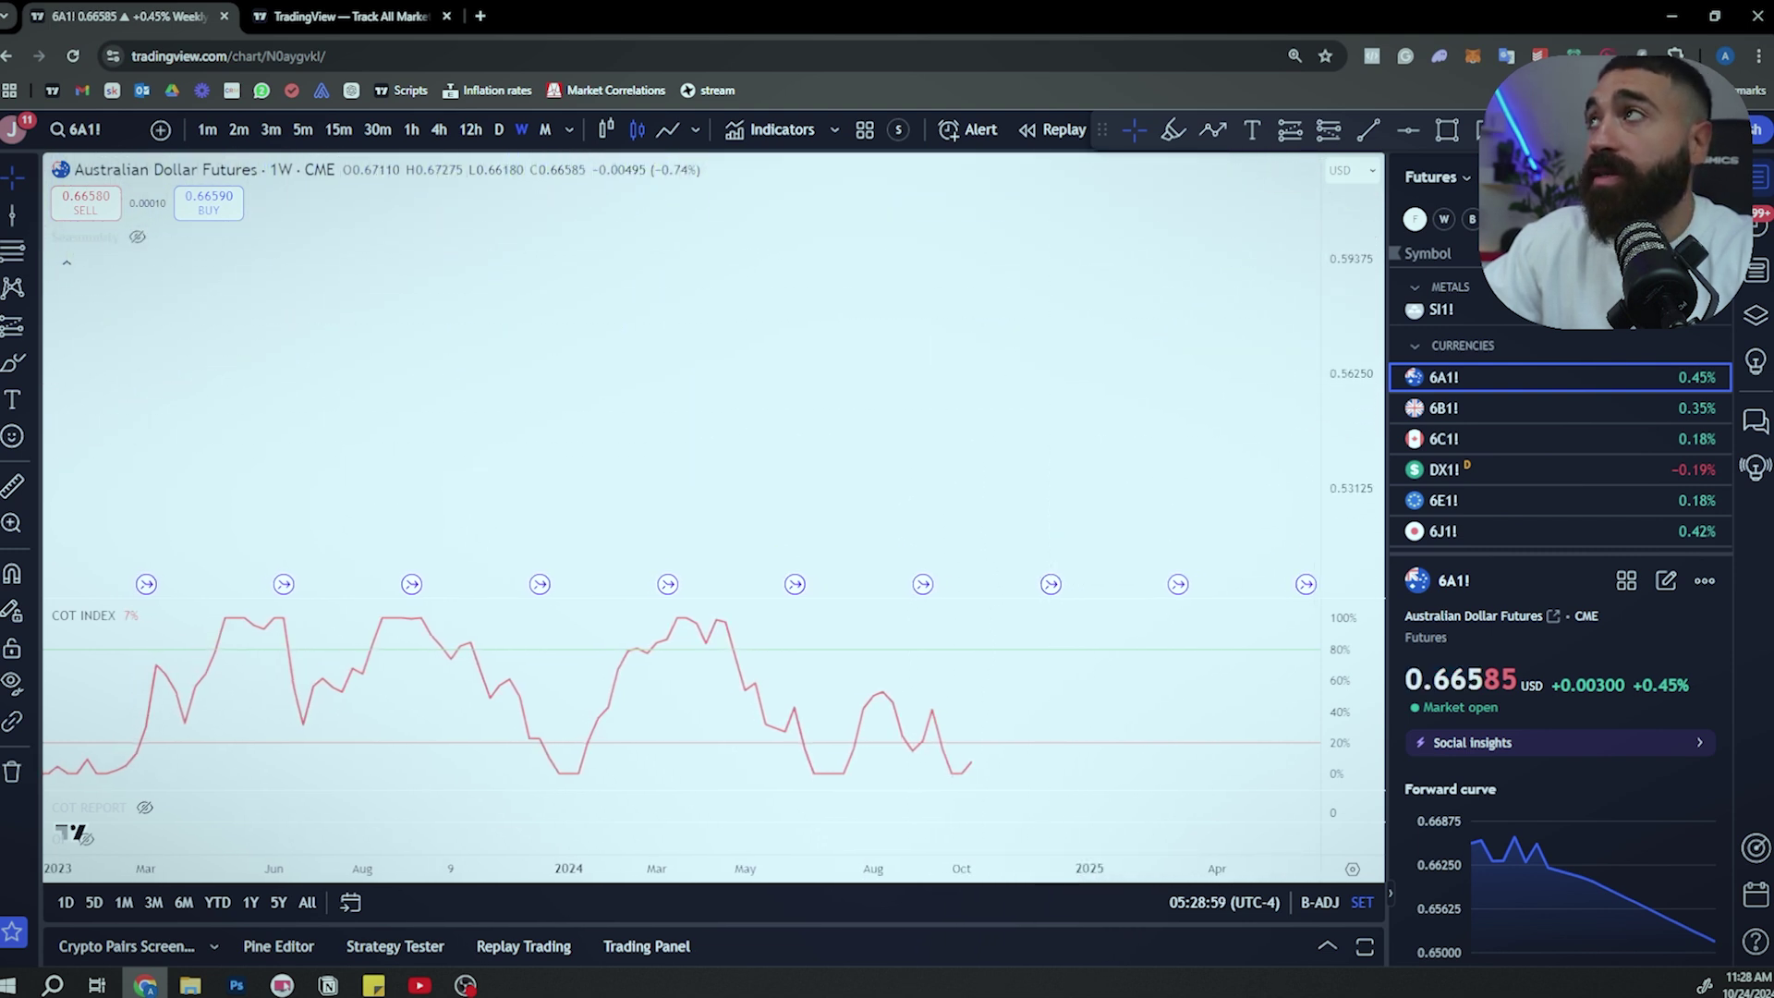
Step: Place vertical lines at the 15 Jul '24, 15 Apr '24, 08 Jan '24 and 18 Sep '23 COT extremes
left_click(842, 450)
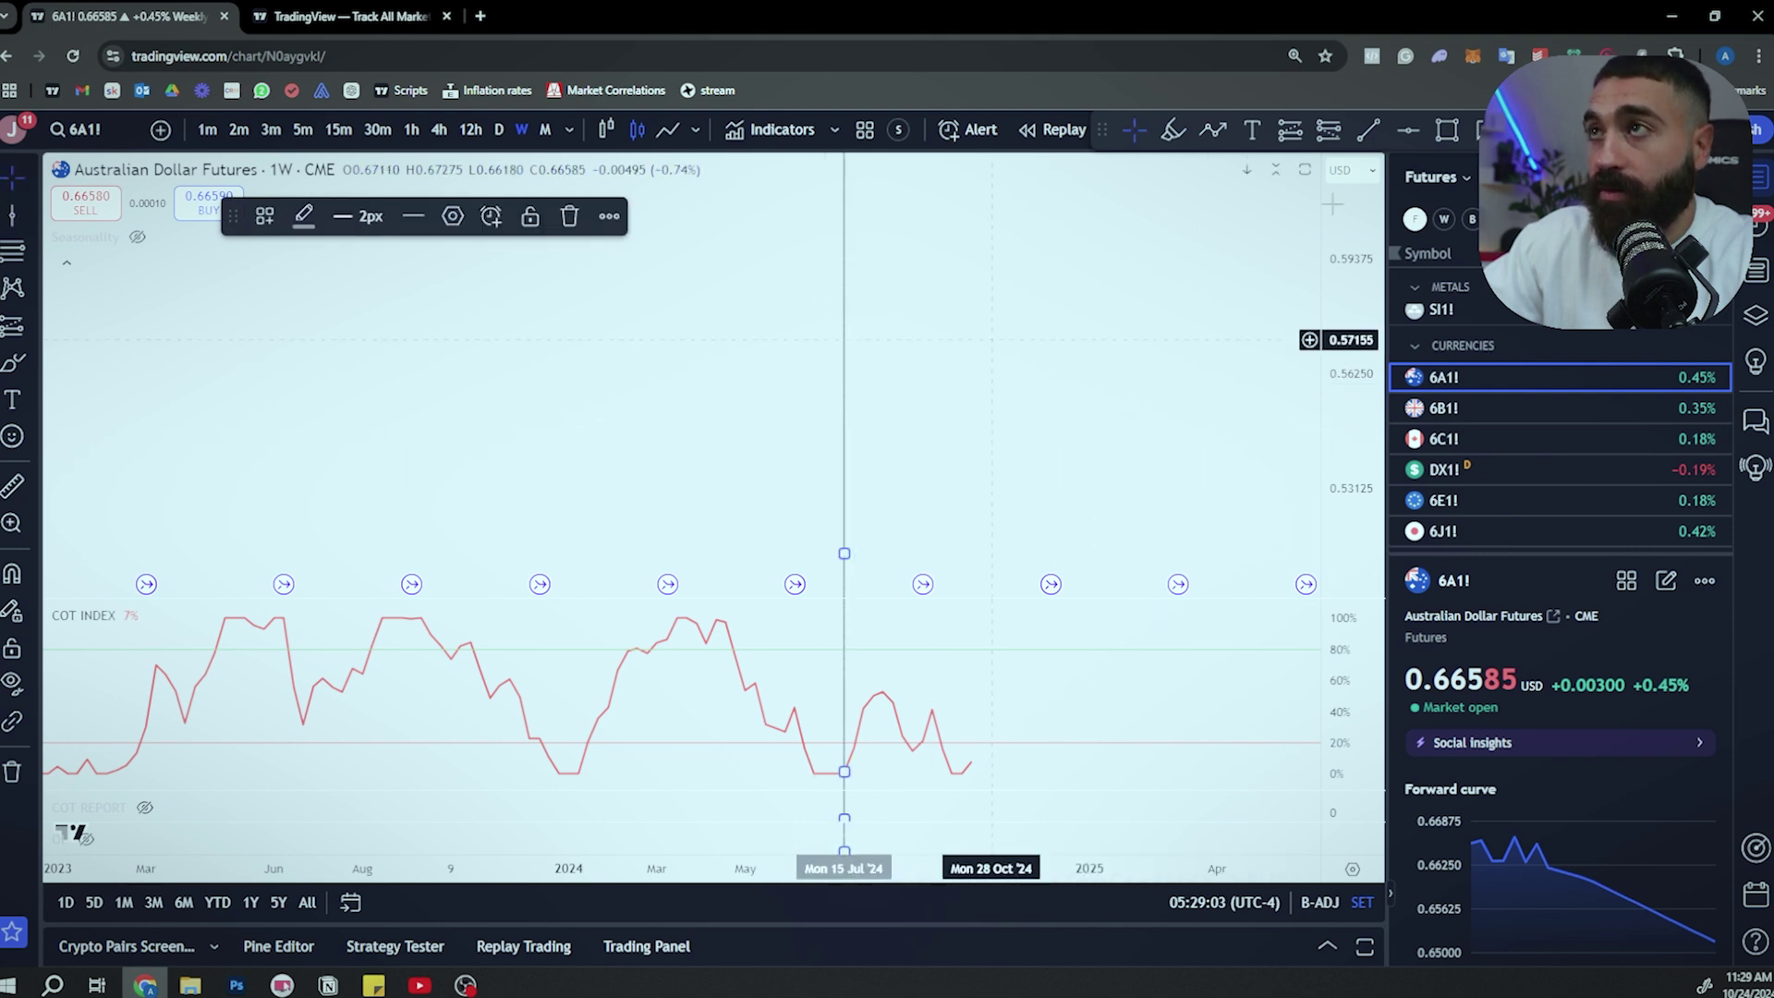
left_click(716, 554)
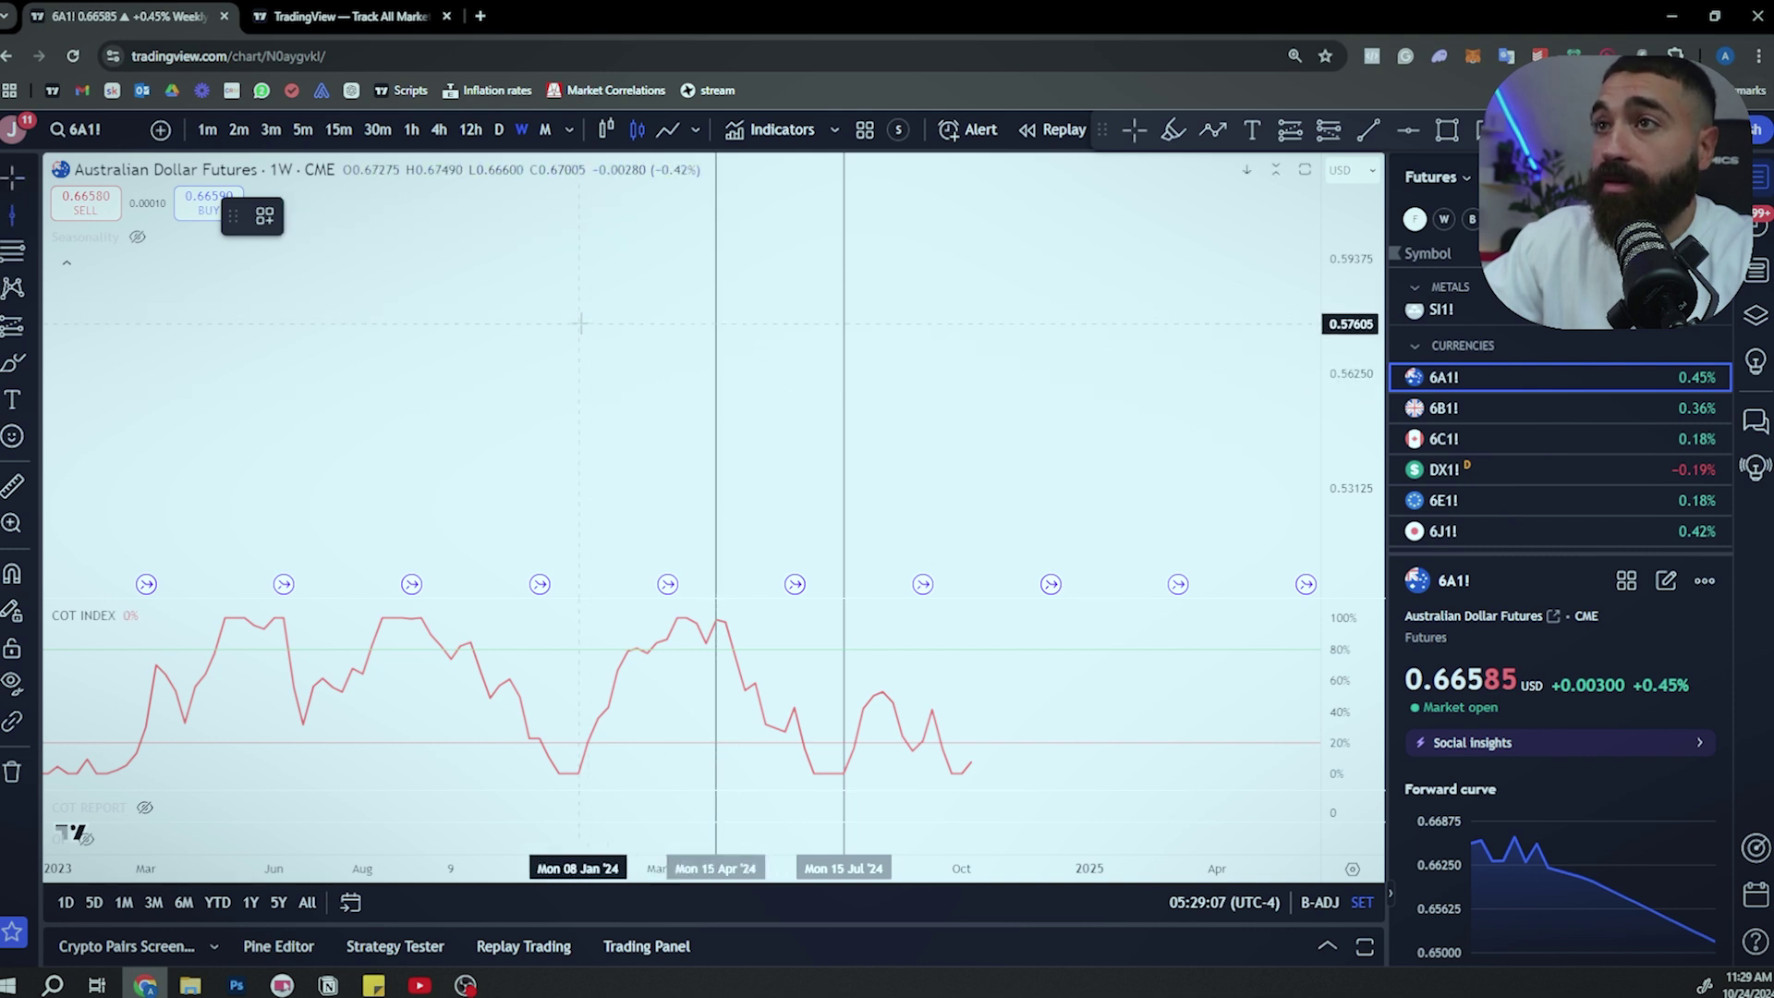
left_click(578, 294)
left_click(421, 332)
left_click_drag(397, 328, 697, 306)
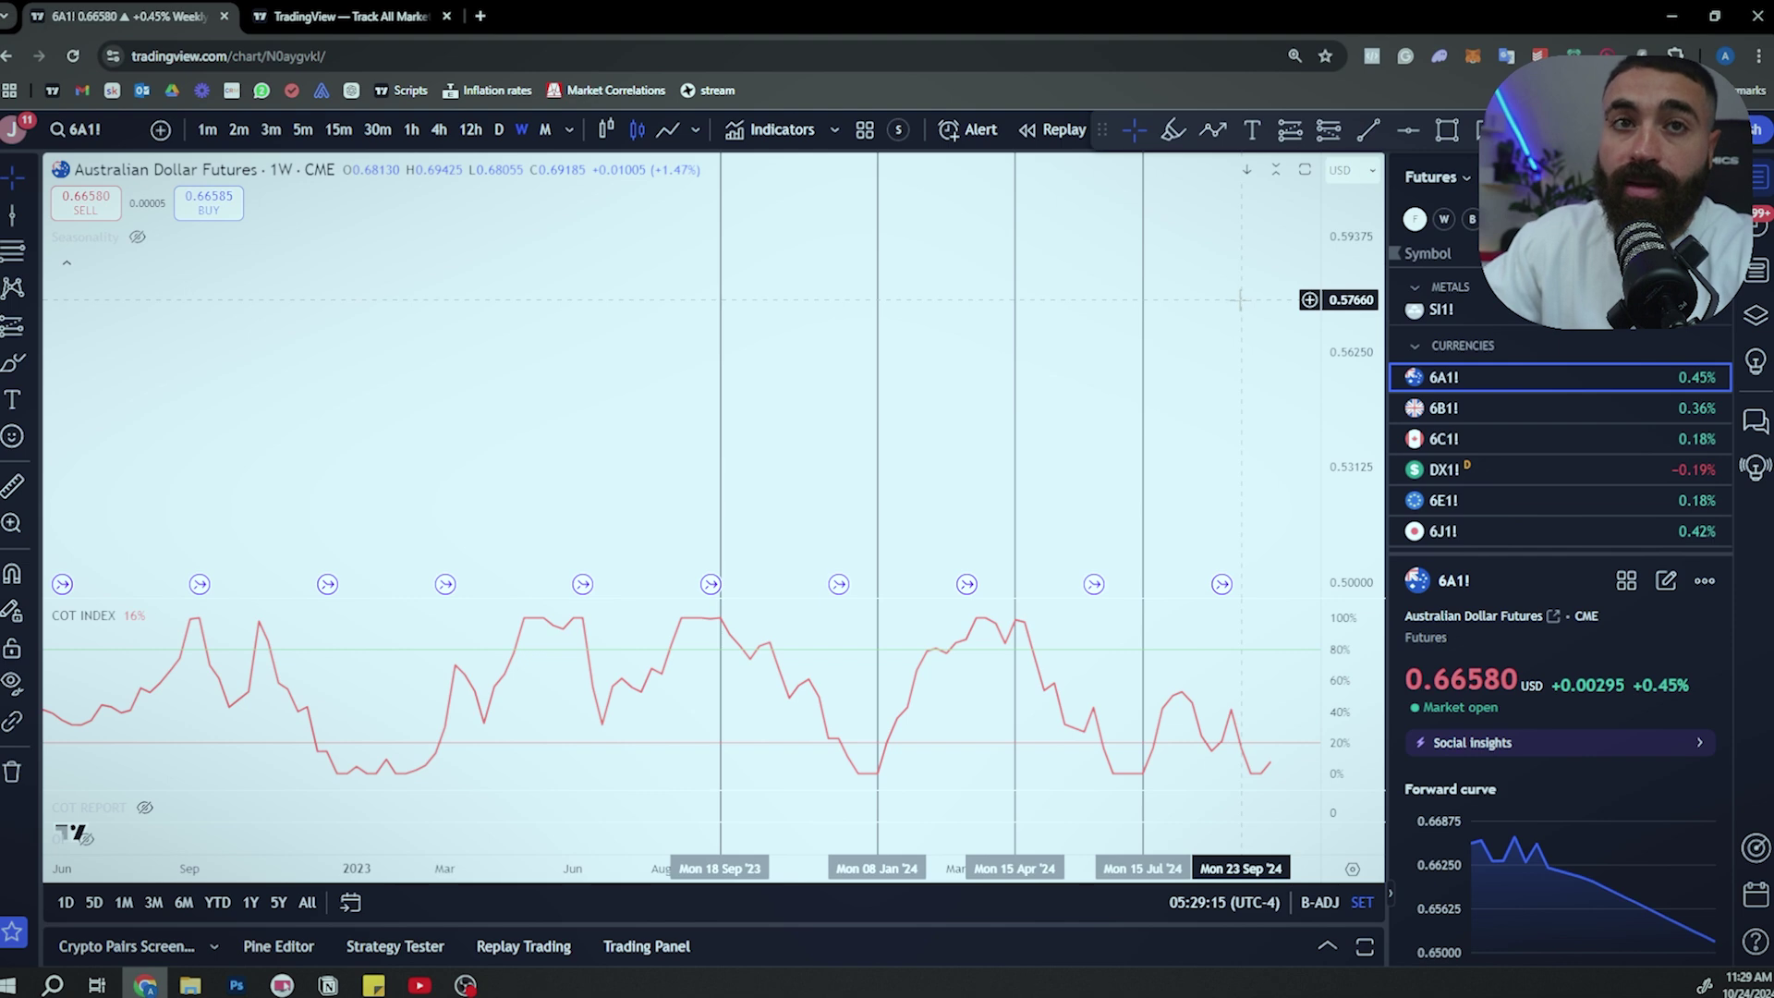
left_click_drag(1240, 299, 1033, 407)
Step: Drag the 15 Jul '24 line right to the late-September 2024 top and deselect it
left_click_drag(474, 441, 468, 473)
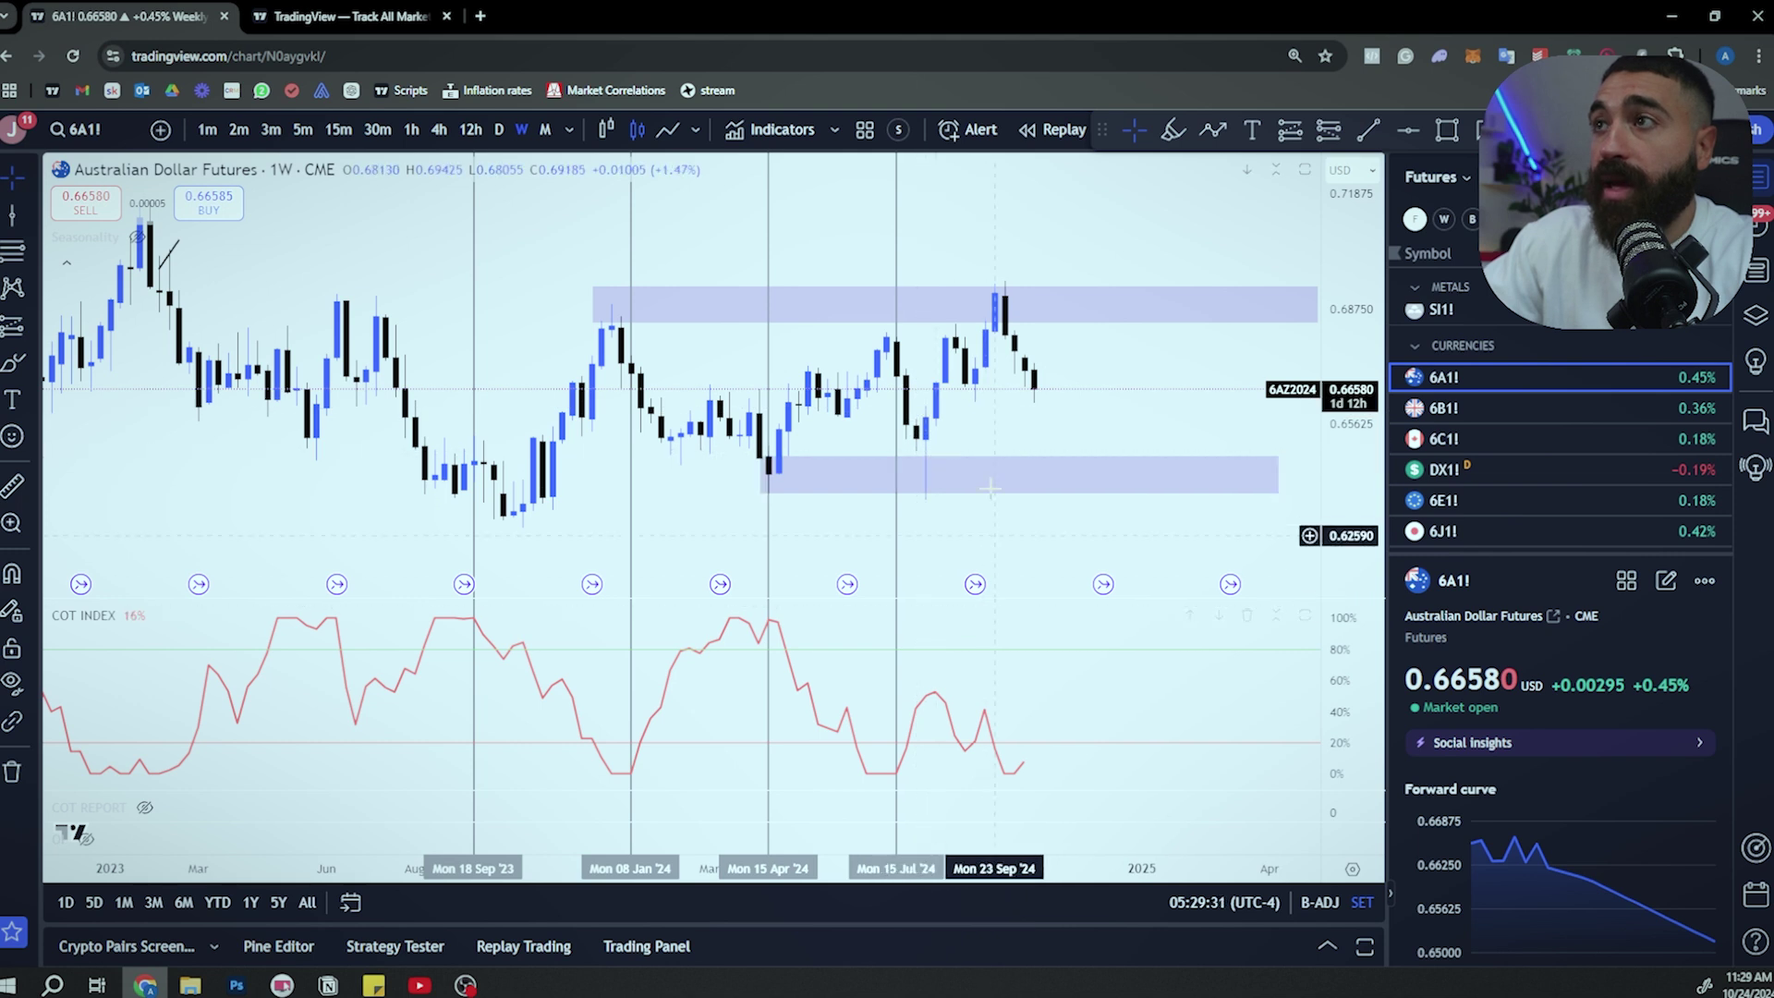
left_click_drag(896, 242, 1008, 263)
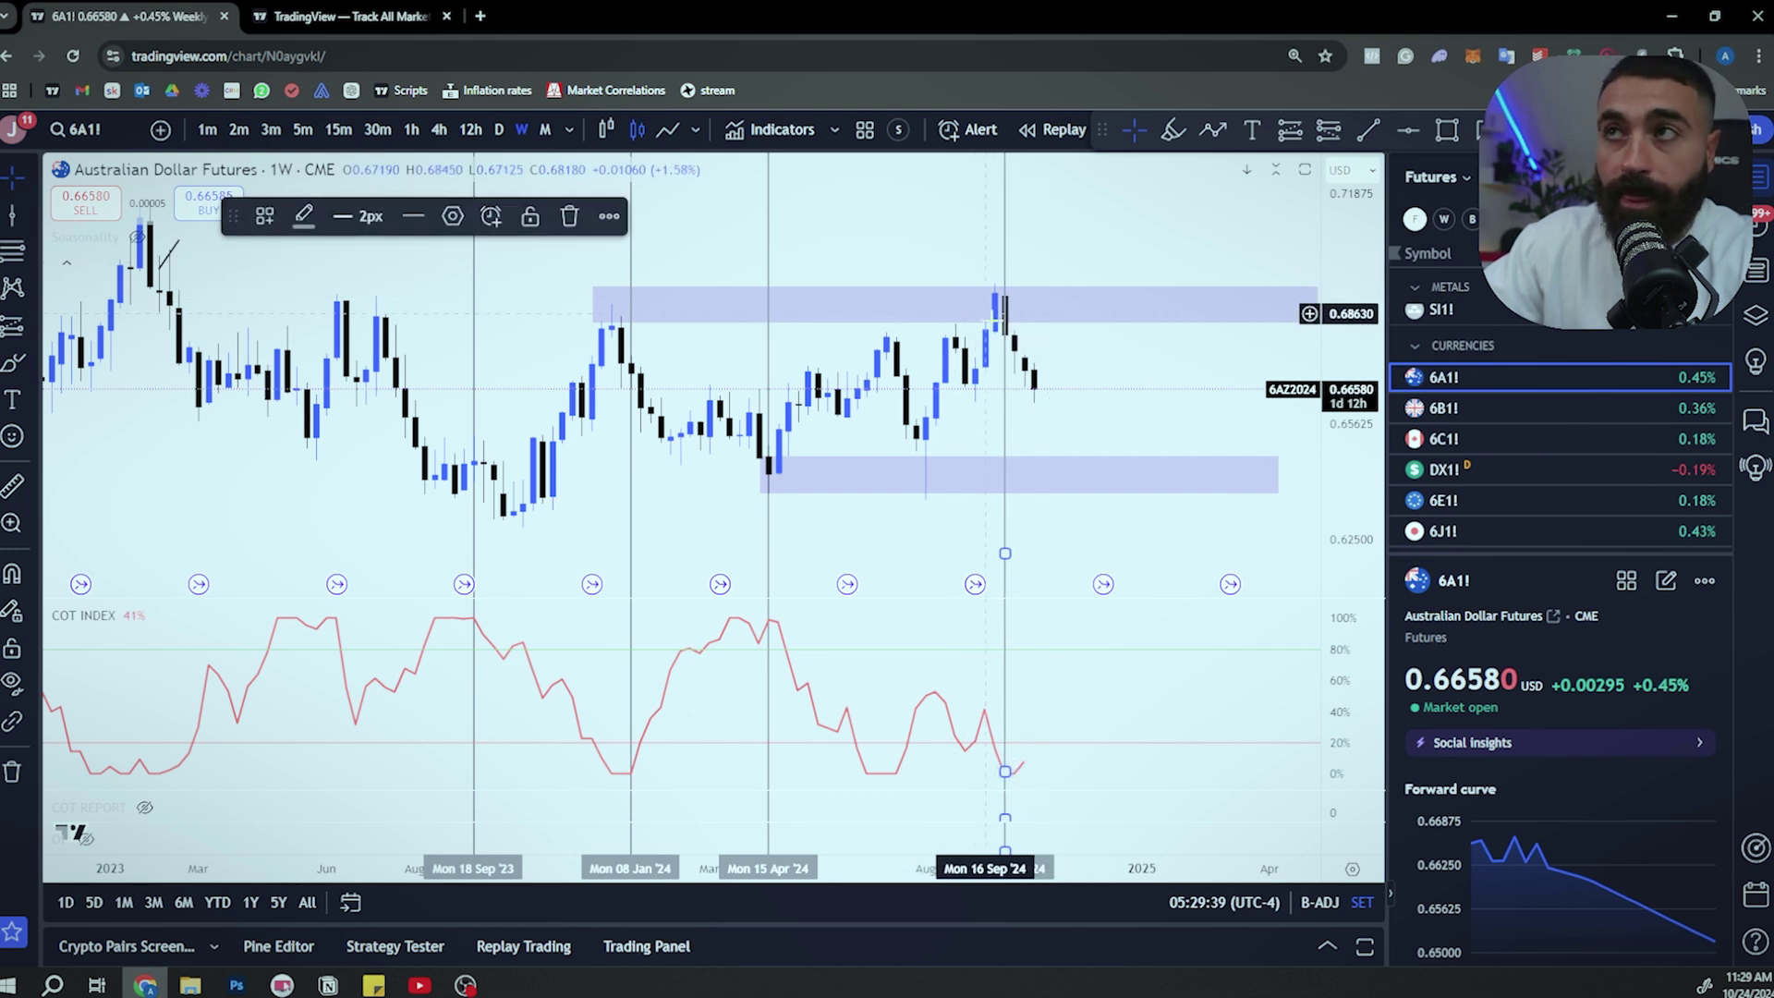
left_click(1053, 349)
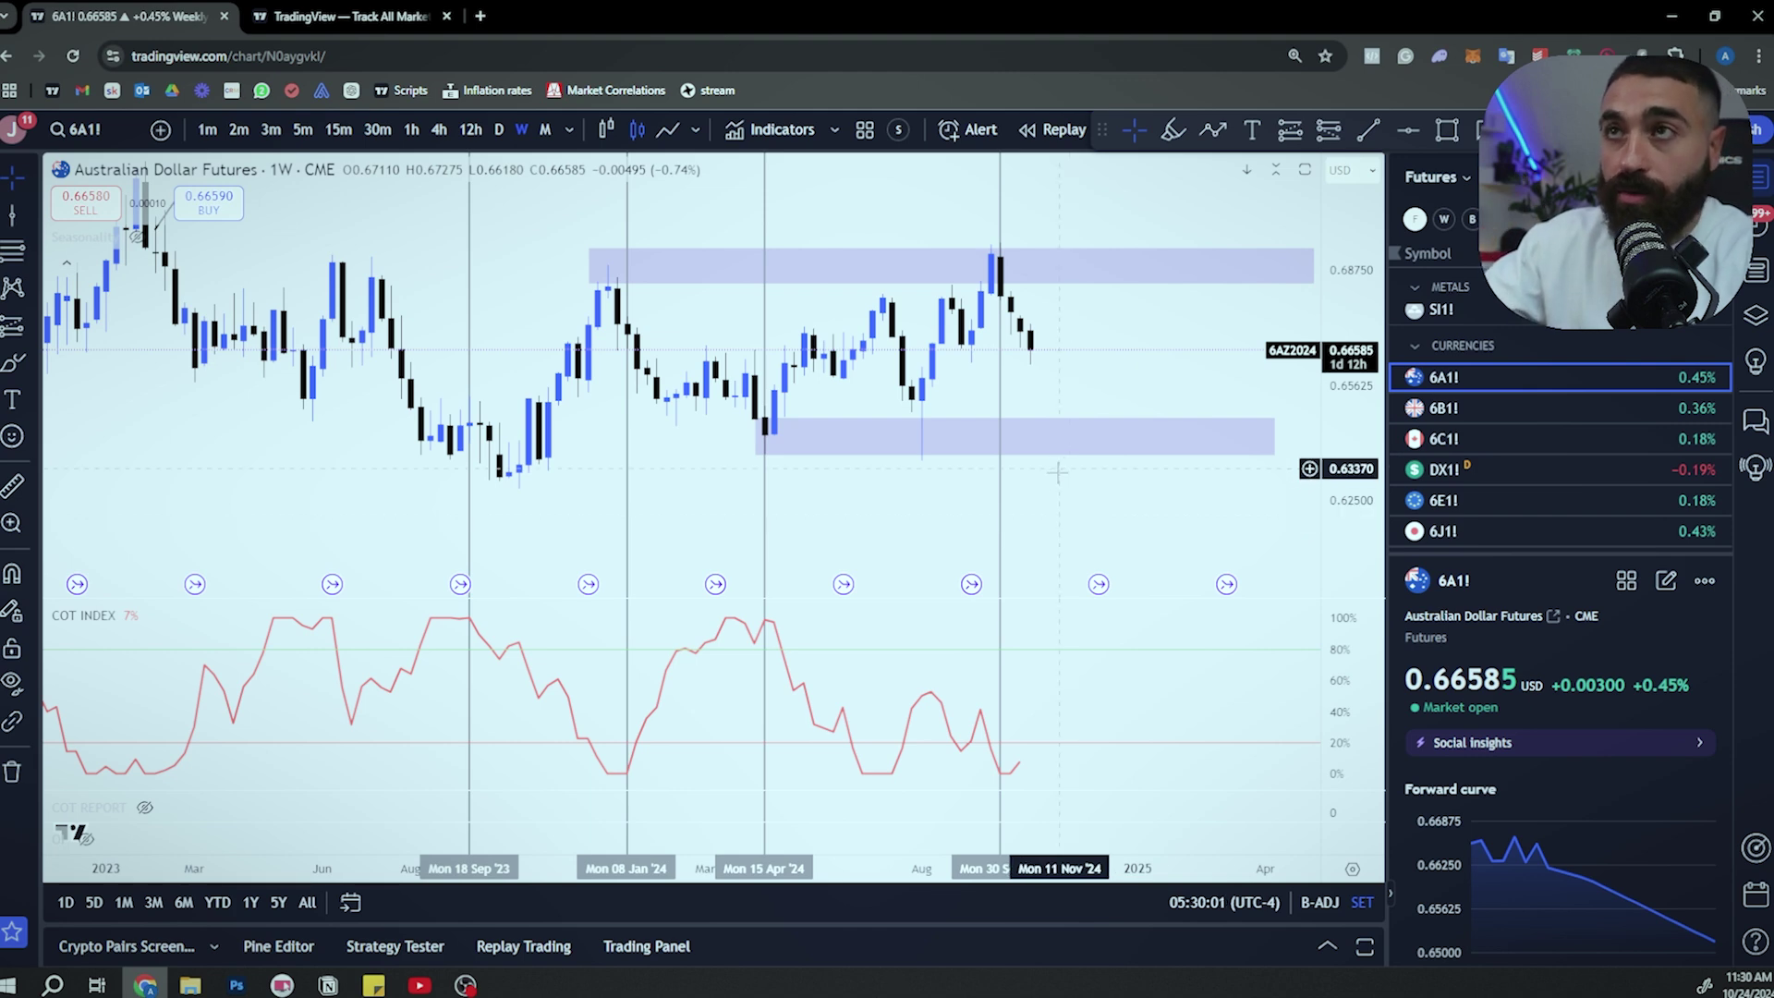
Step: Zoom out, pan to earlier history and move the Feb '23 vertical line to Mon 15 May '23
scroll(1057, 472, "down", 2)
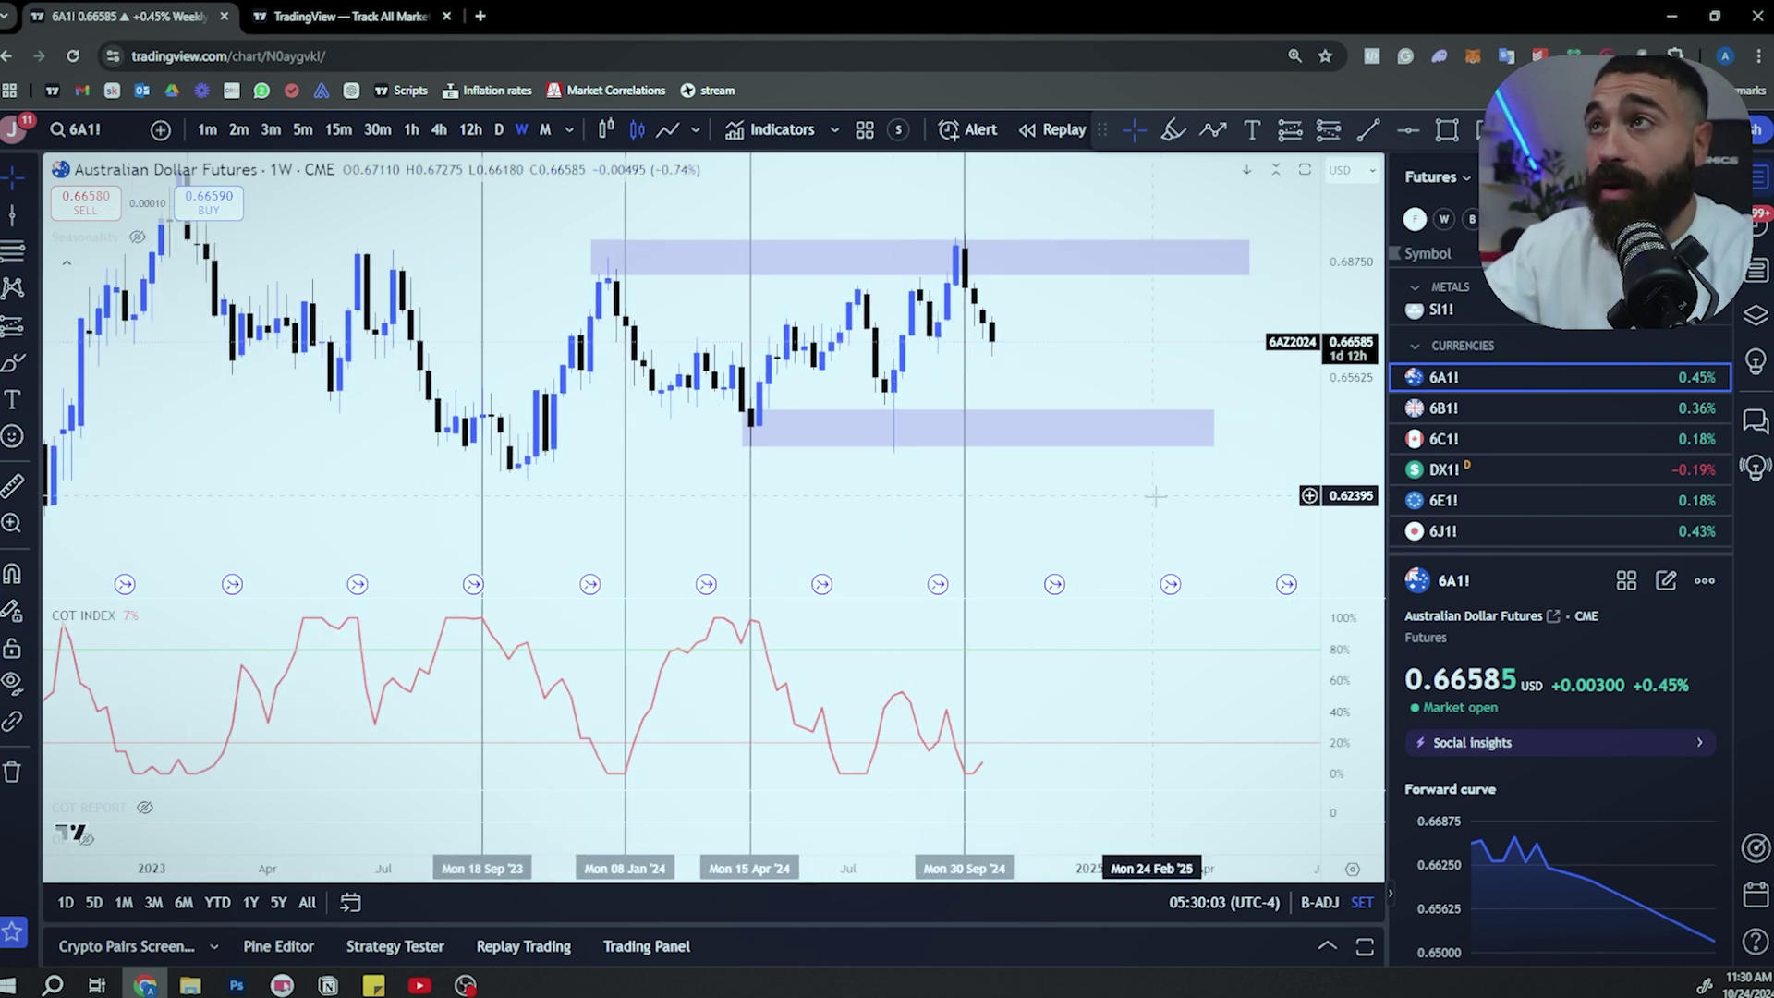
scroll(1155, 496, "down", 2)
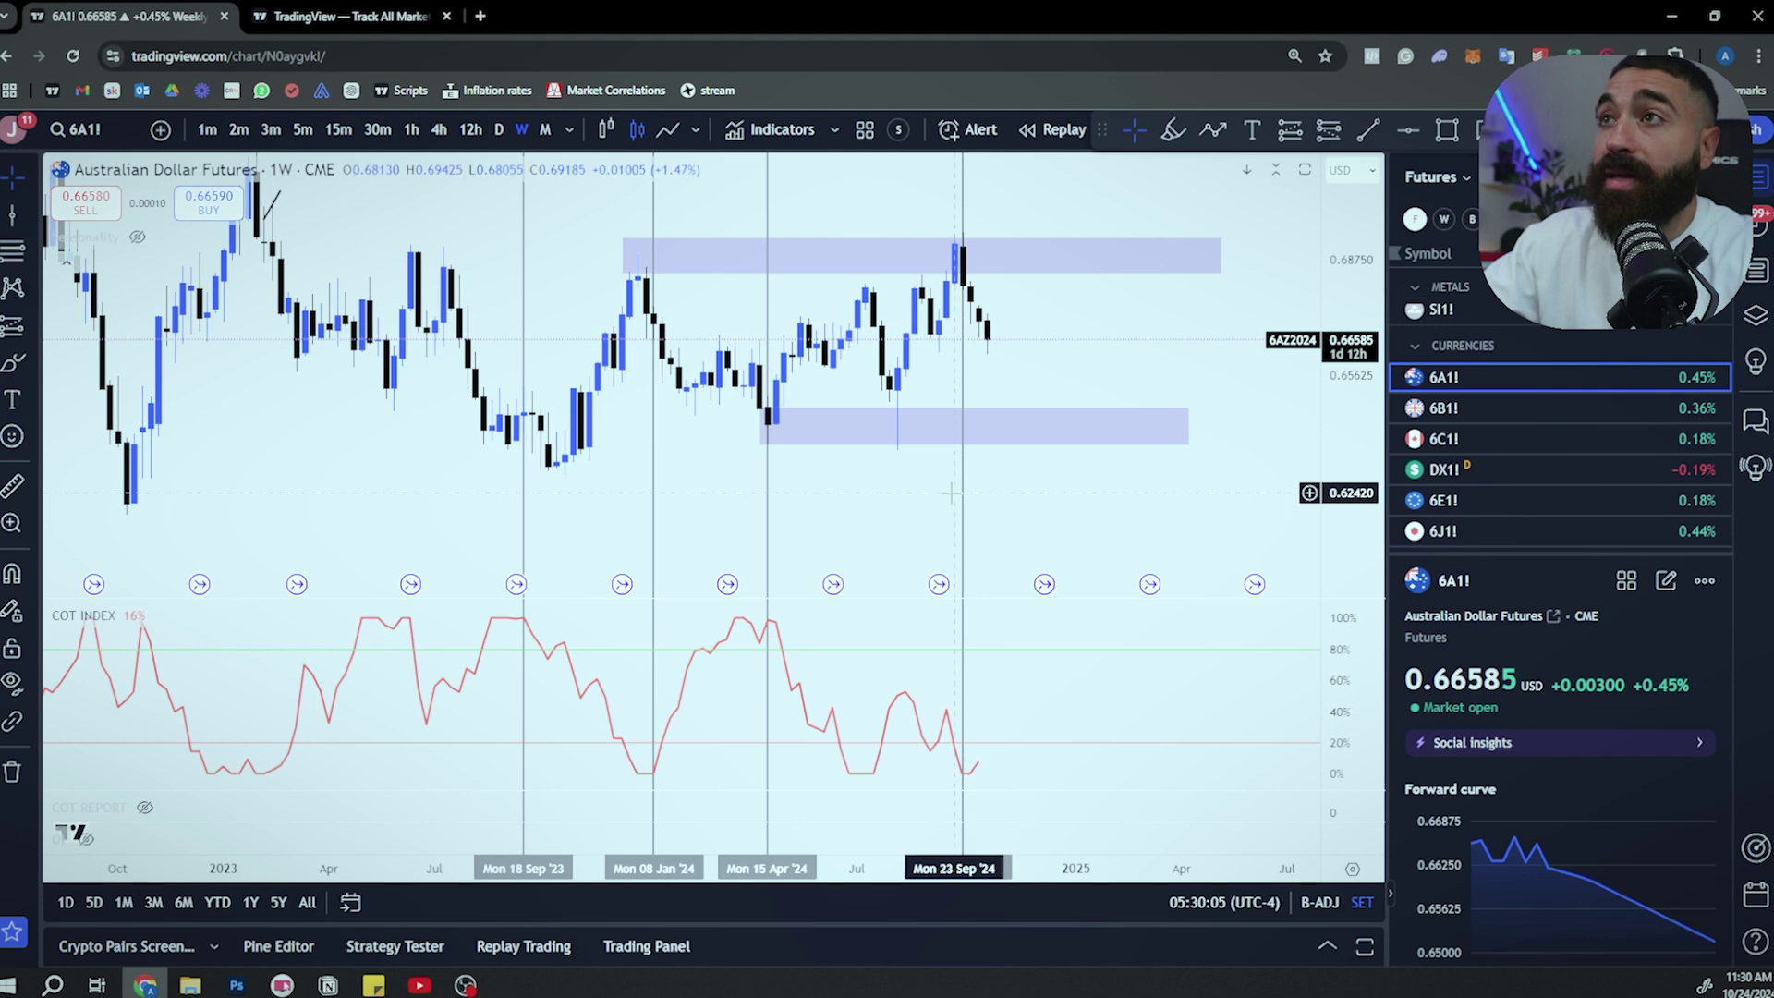
scroll(813, 508, "right", 1)
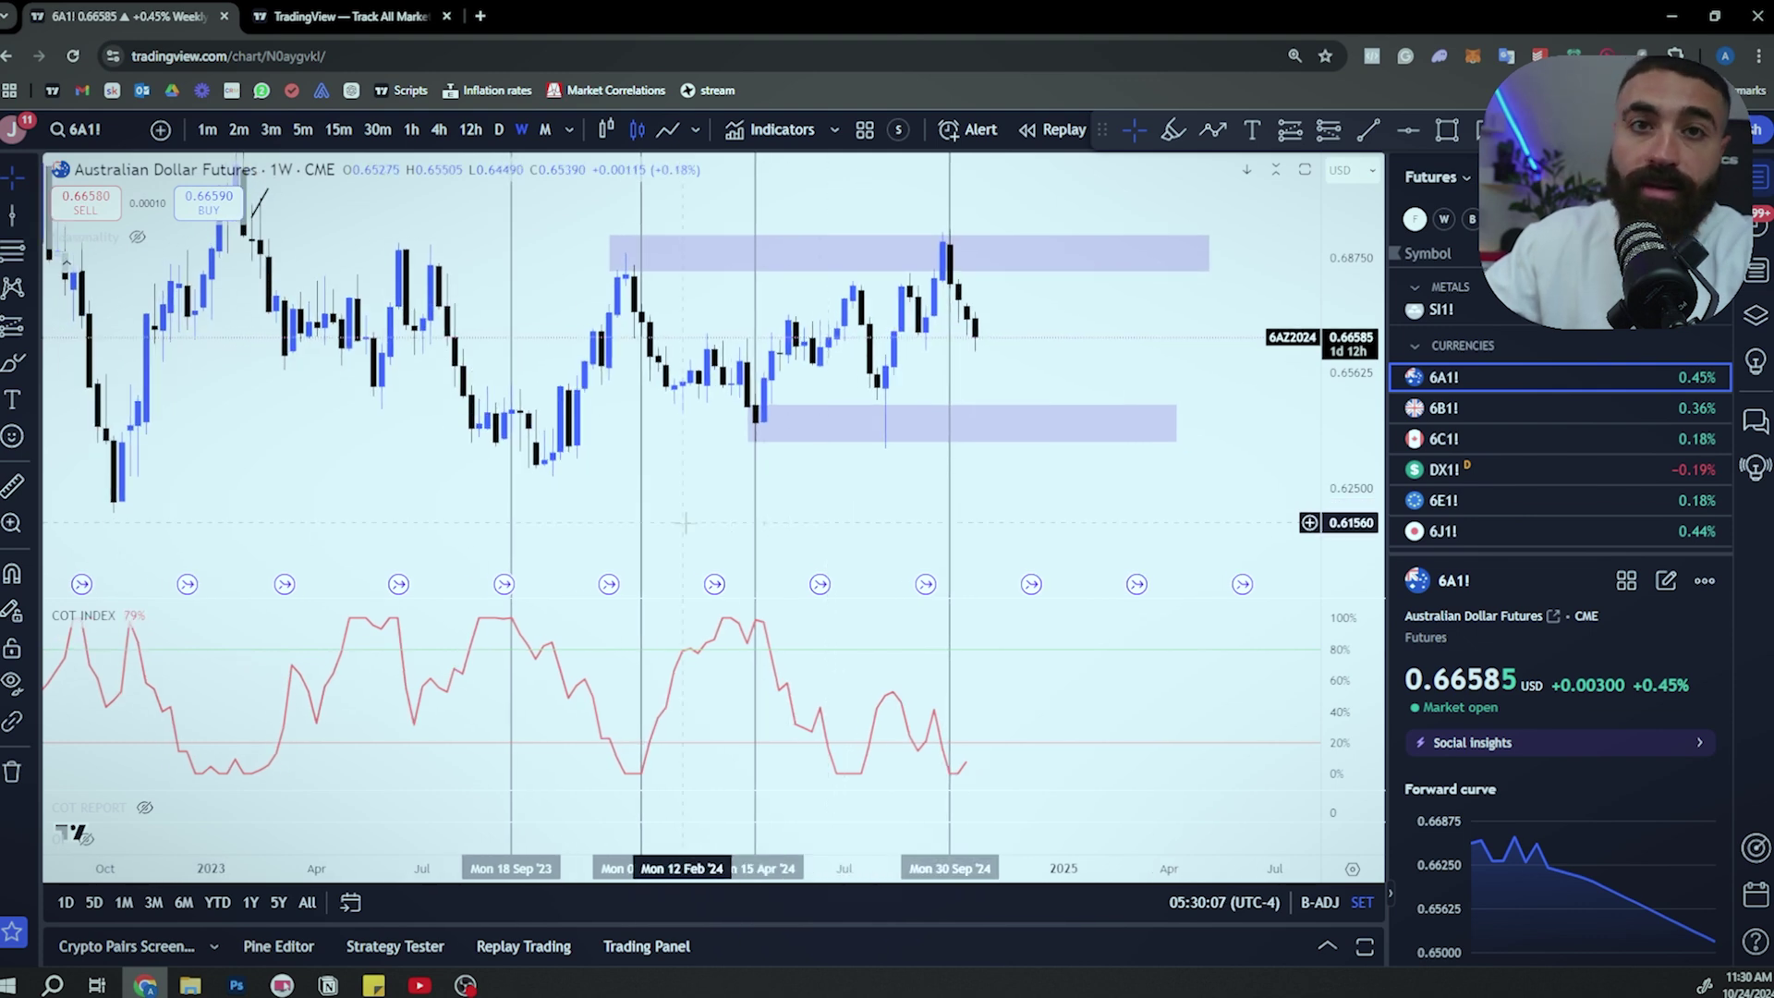
left_click_drag(300, 386, 629, 458)
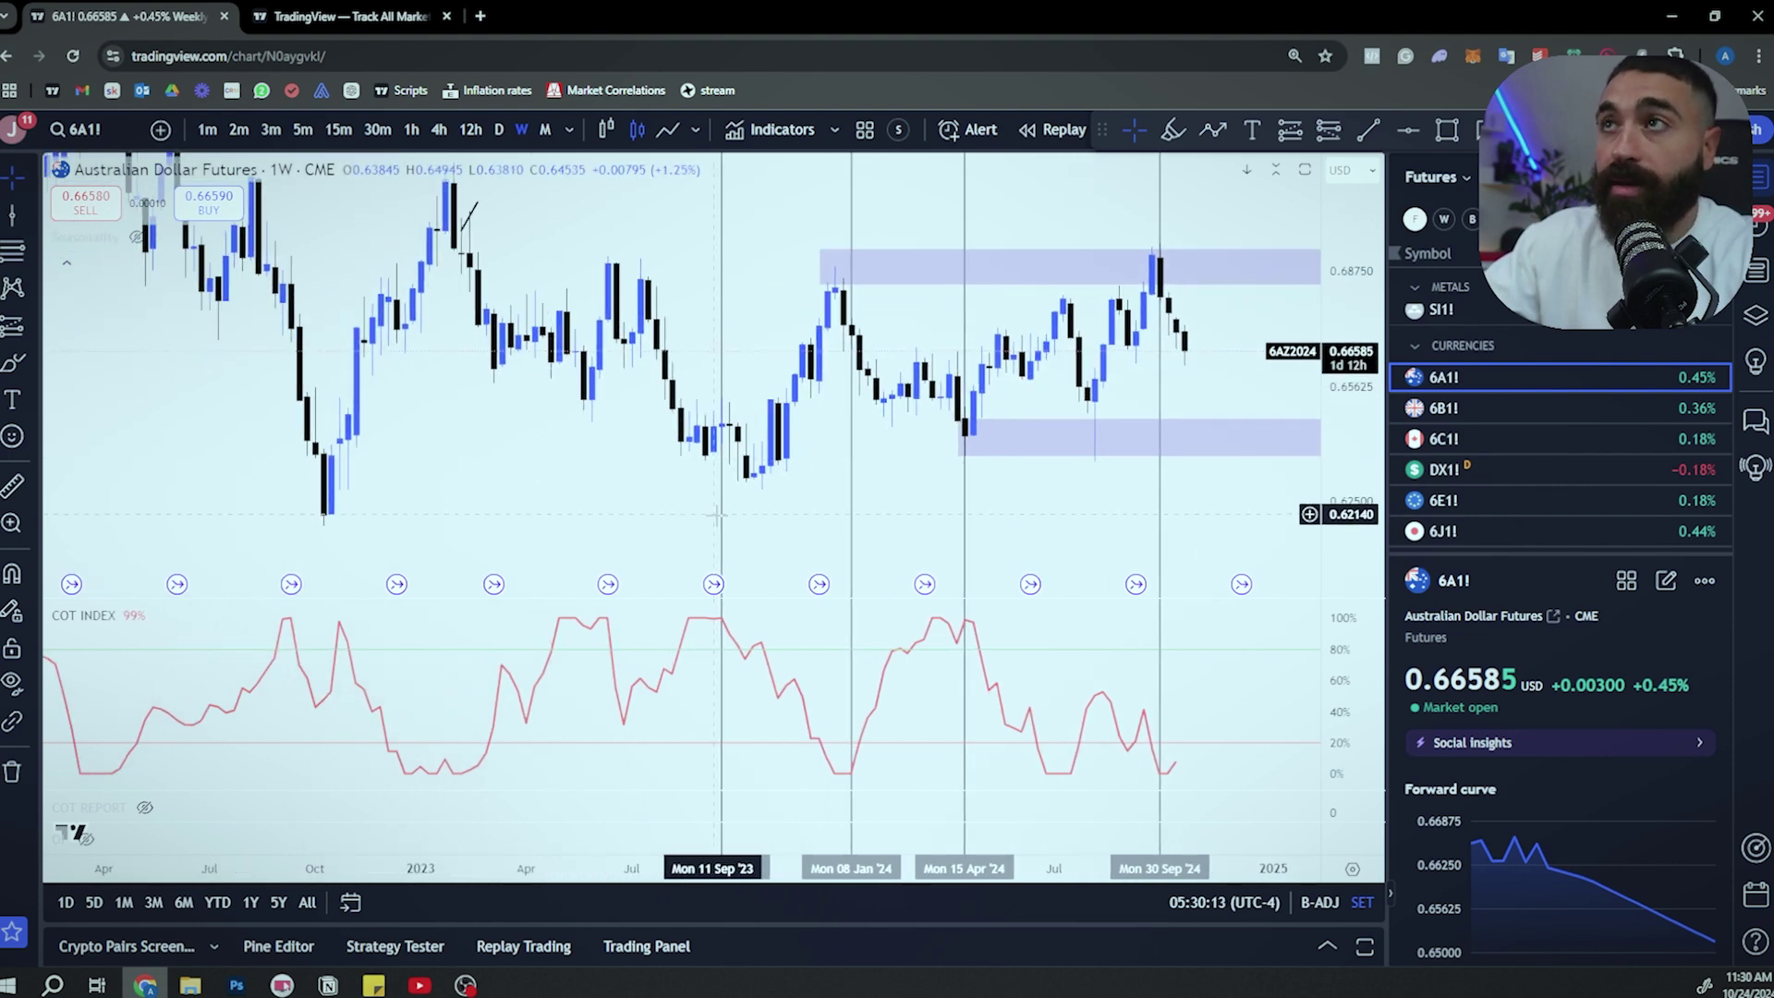
left_click_drag(693, 516, 486, 517)
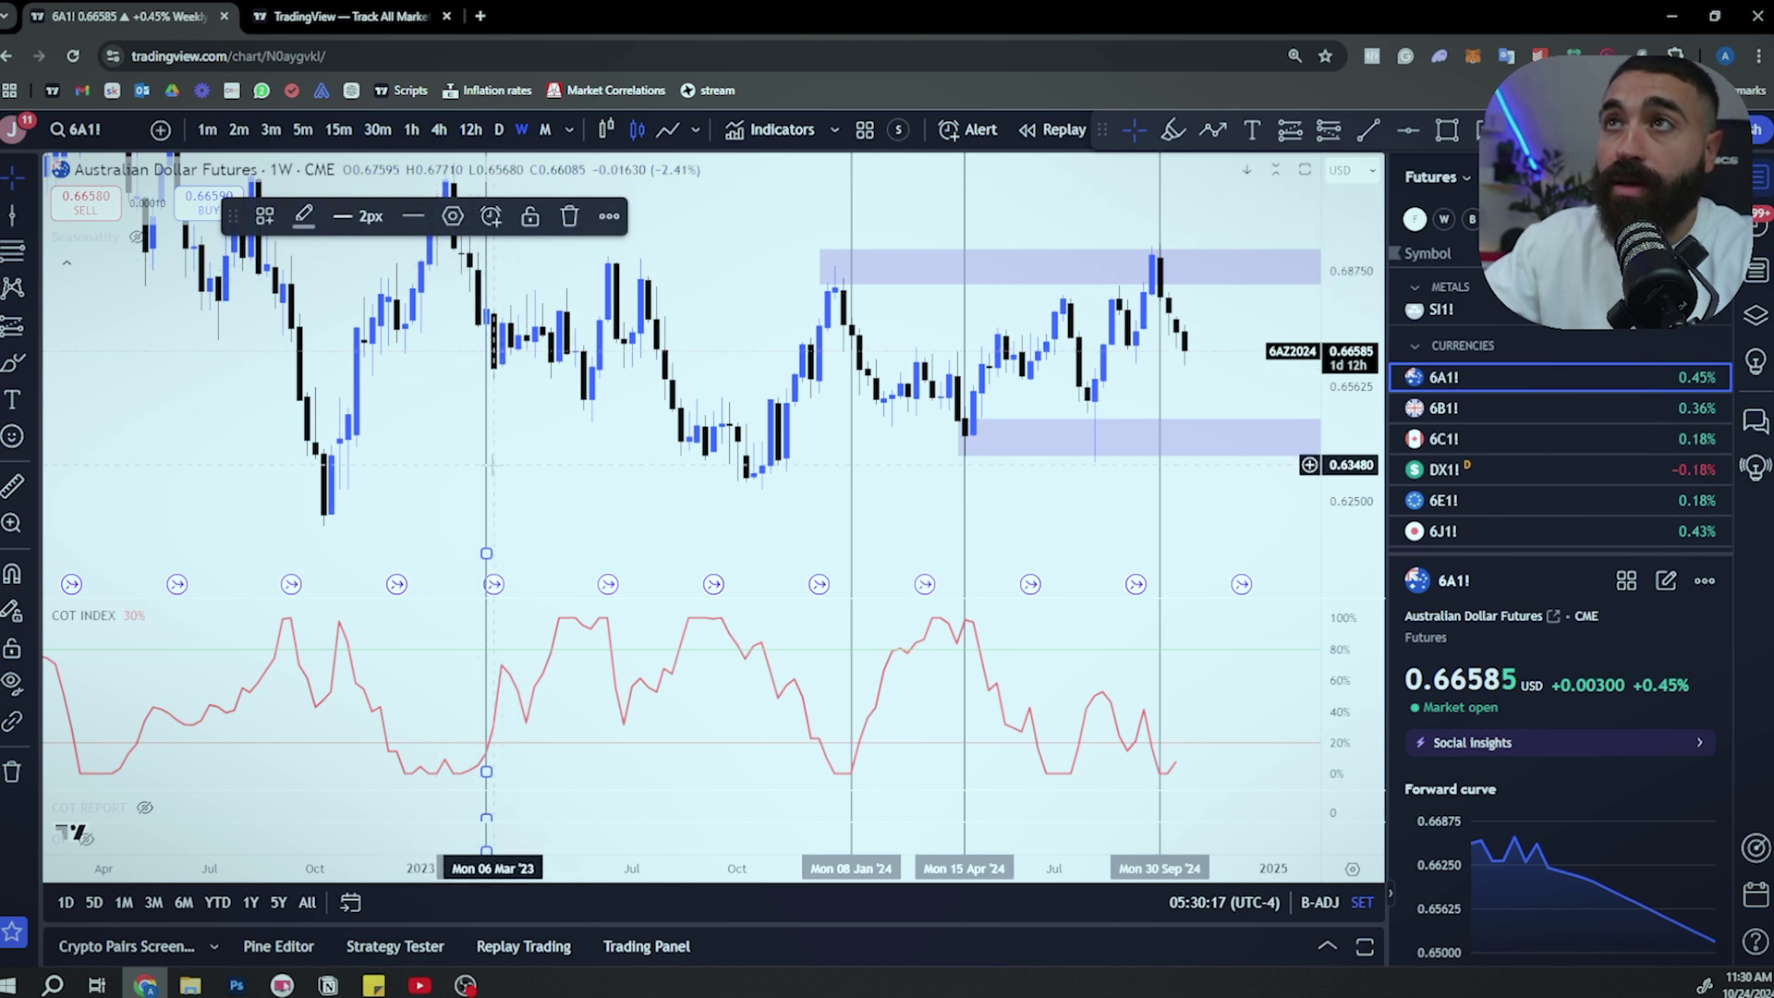
left_click_drag(488, 474, 583, 471)
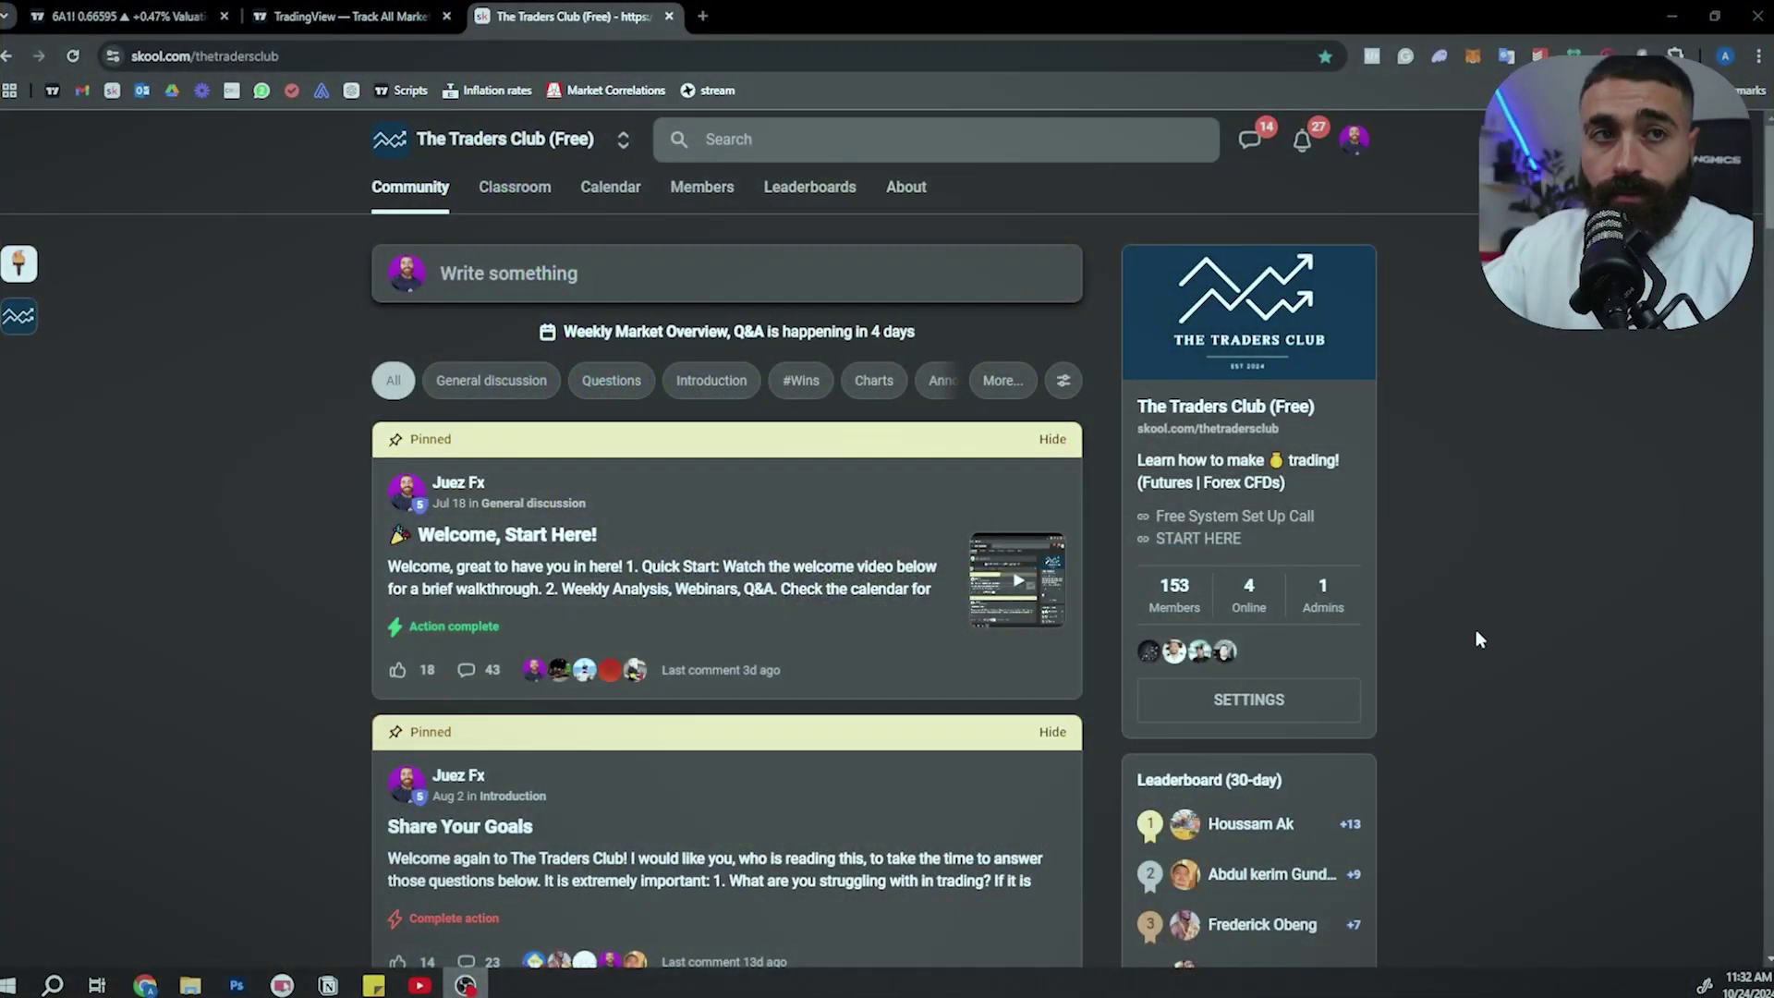
Step: Open the Skool Classroom and browse The Traders Club Masterclass course lessons
scroll(931, 456, "down", 15)
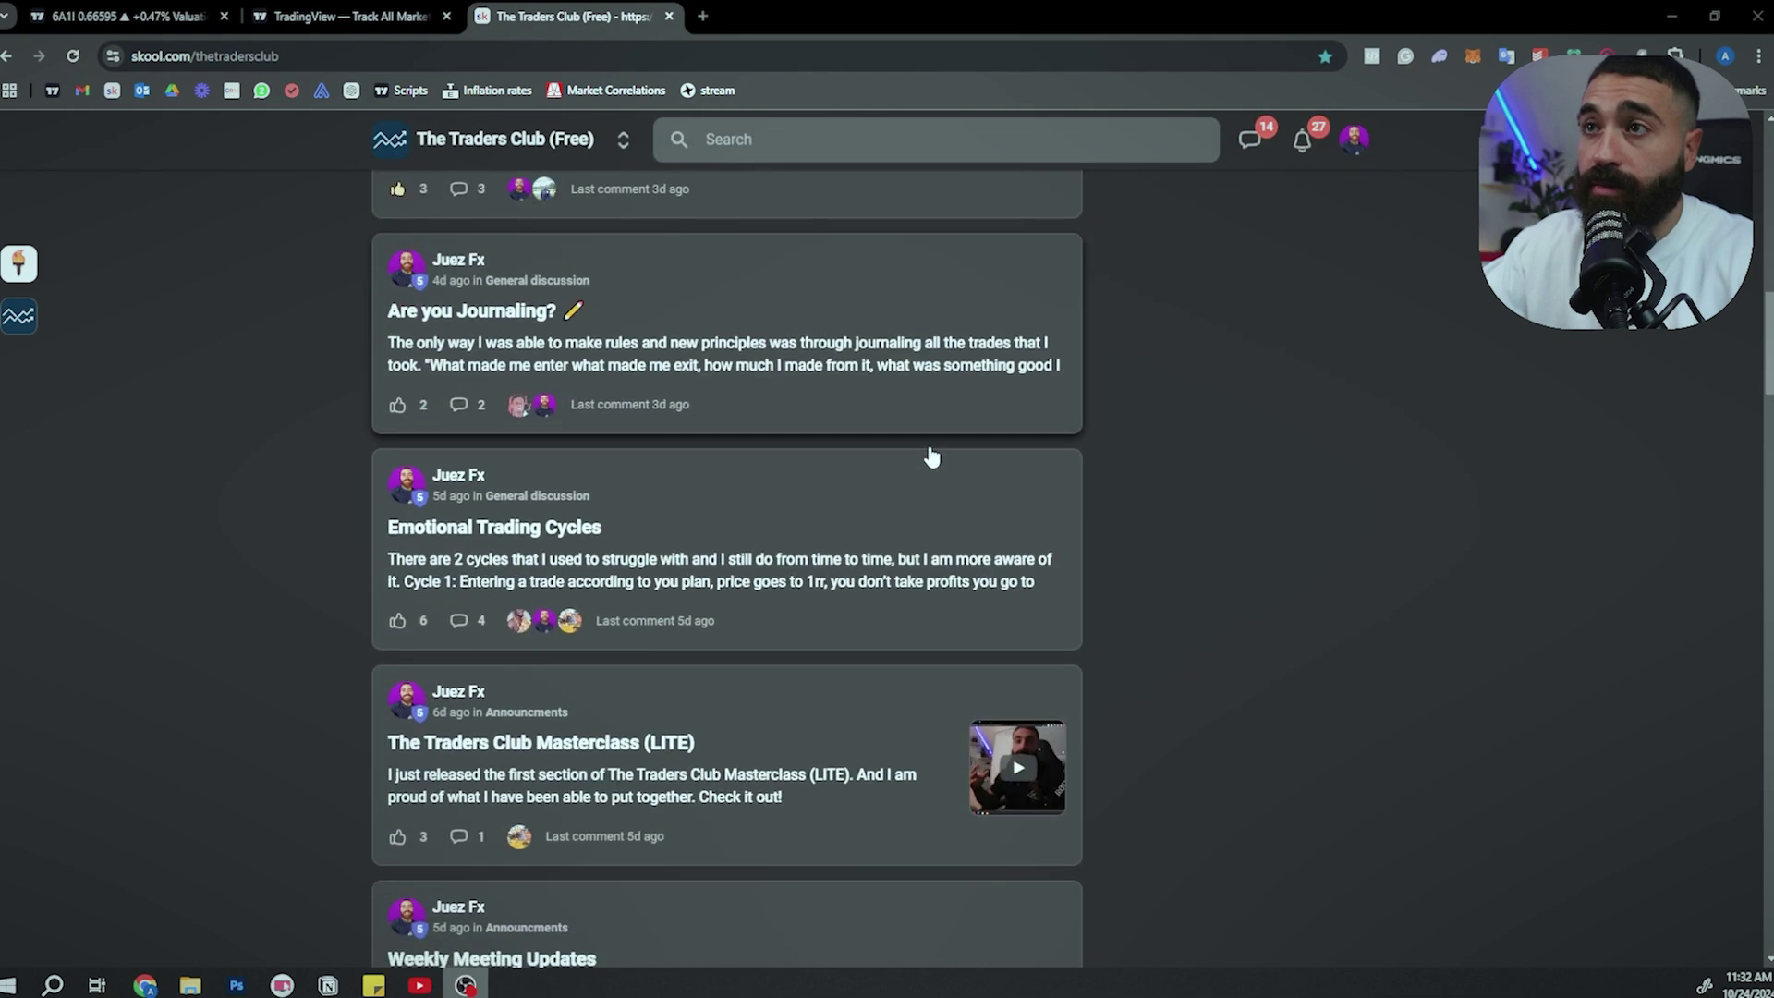
scroll(933, 453, "up", 15)
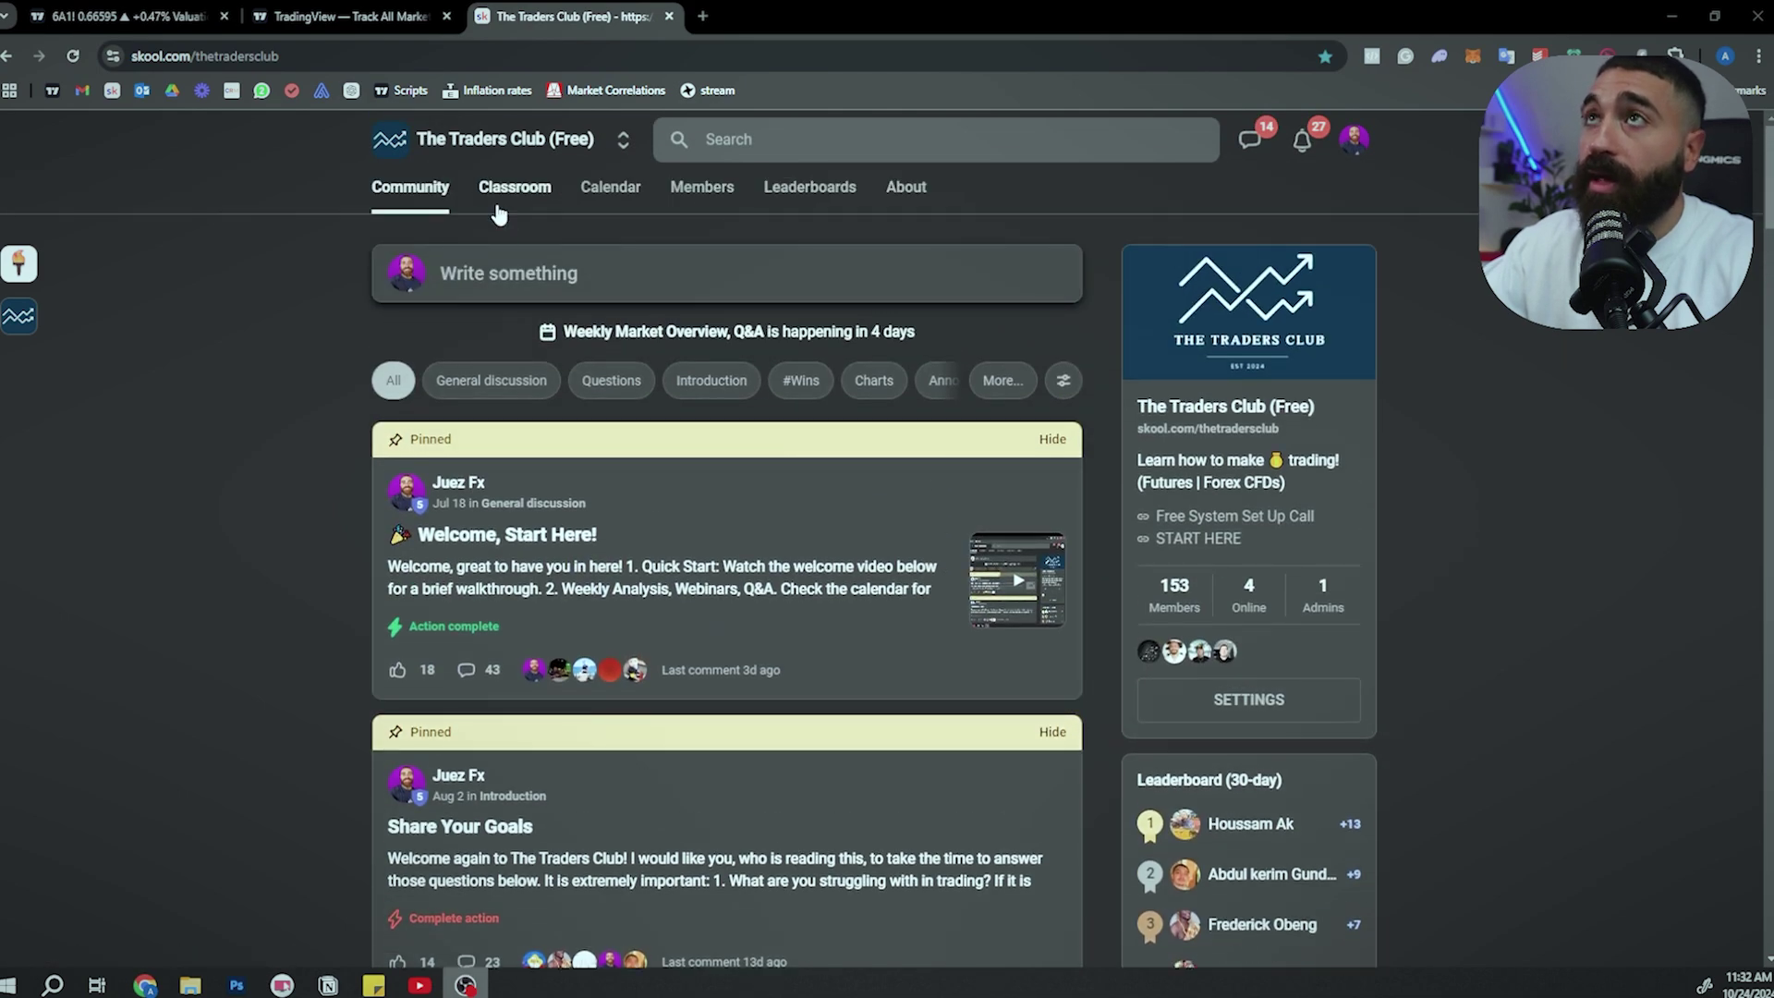
left_click(497, 205)
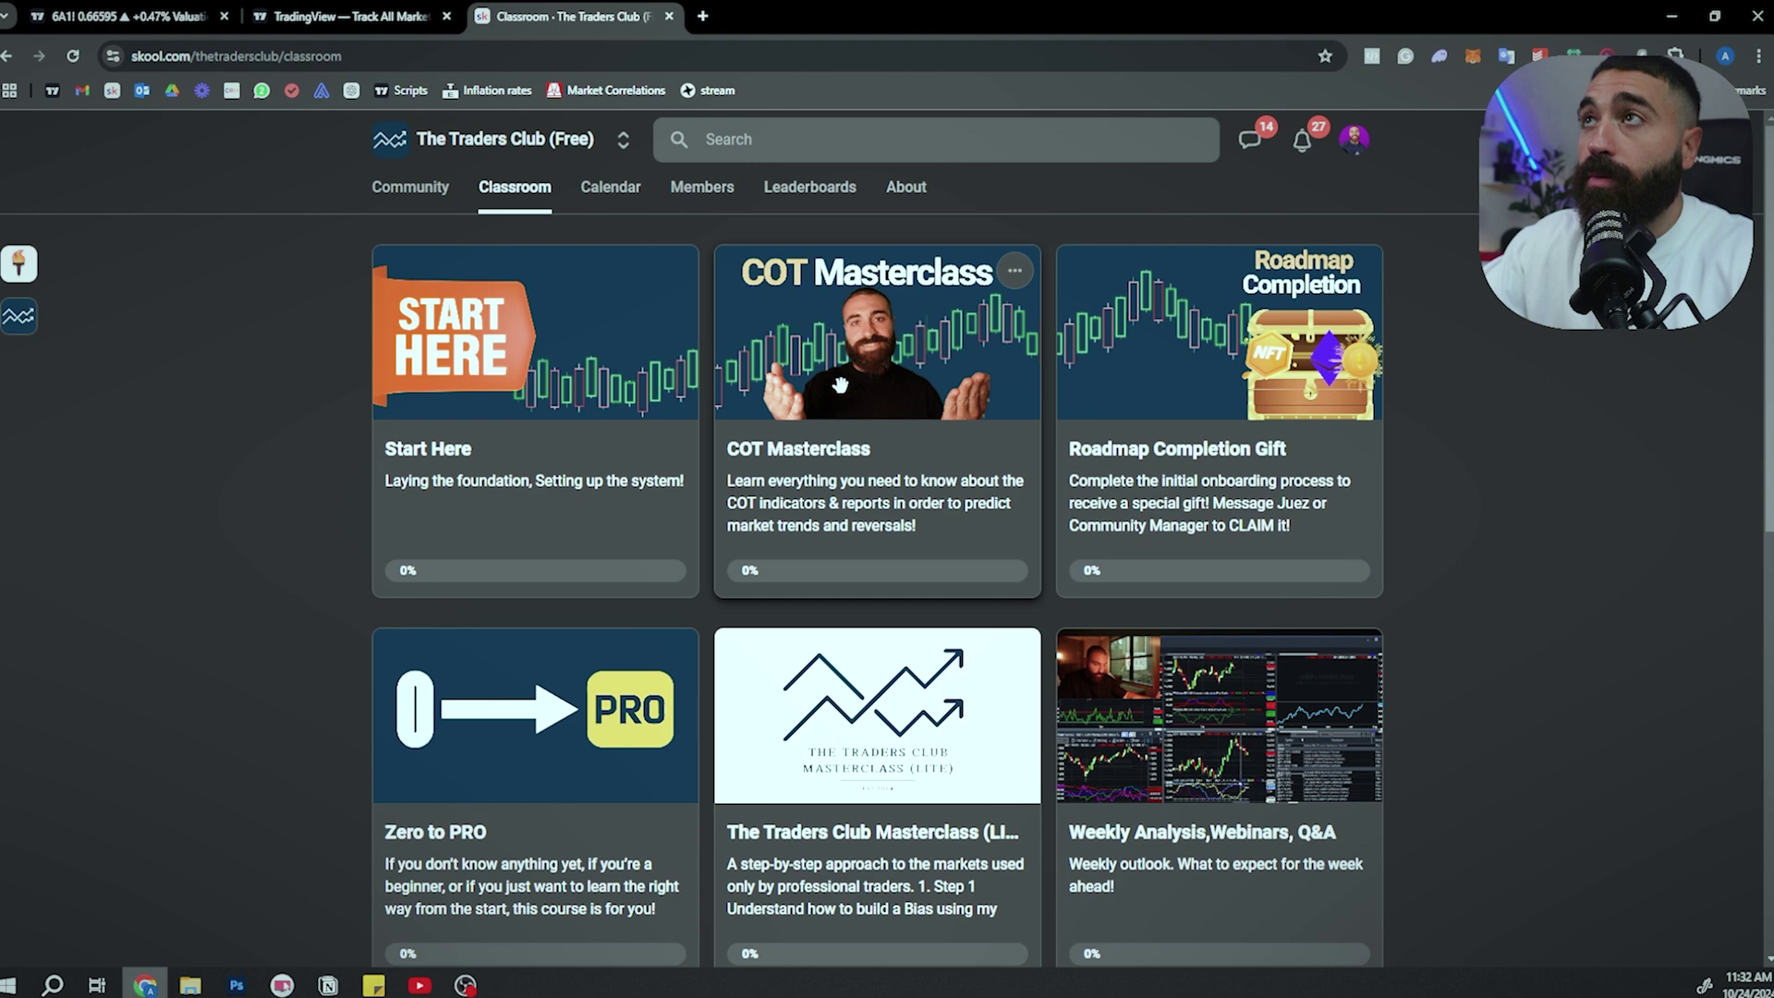
scroll(739, 470, "down", 2)
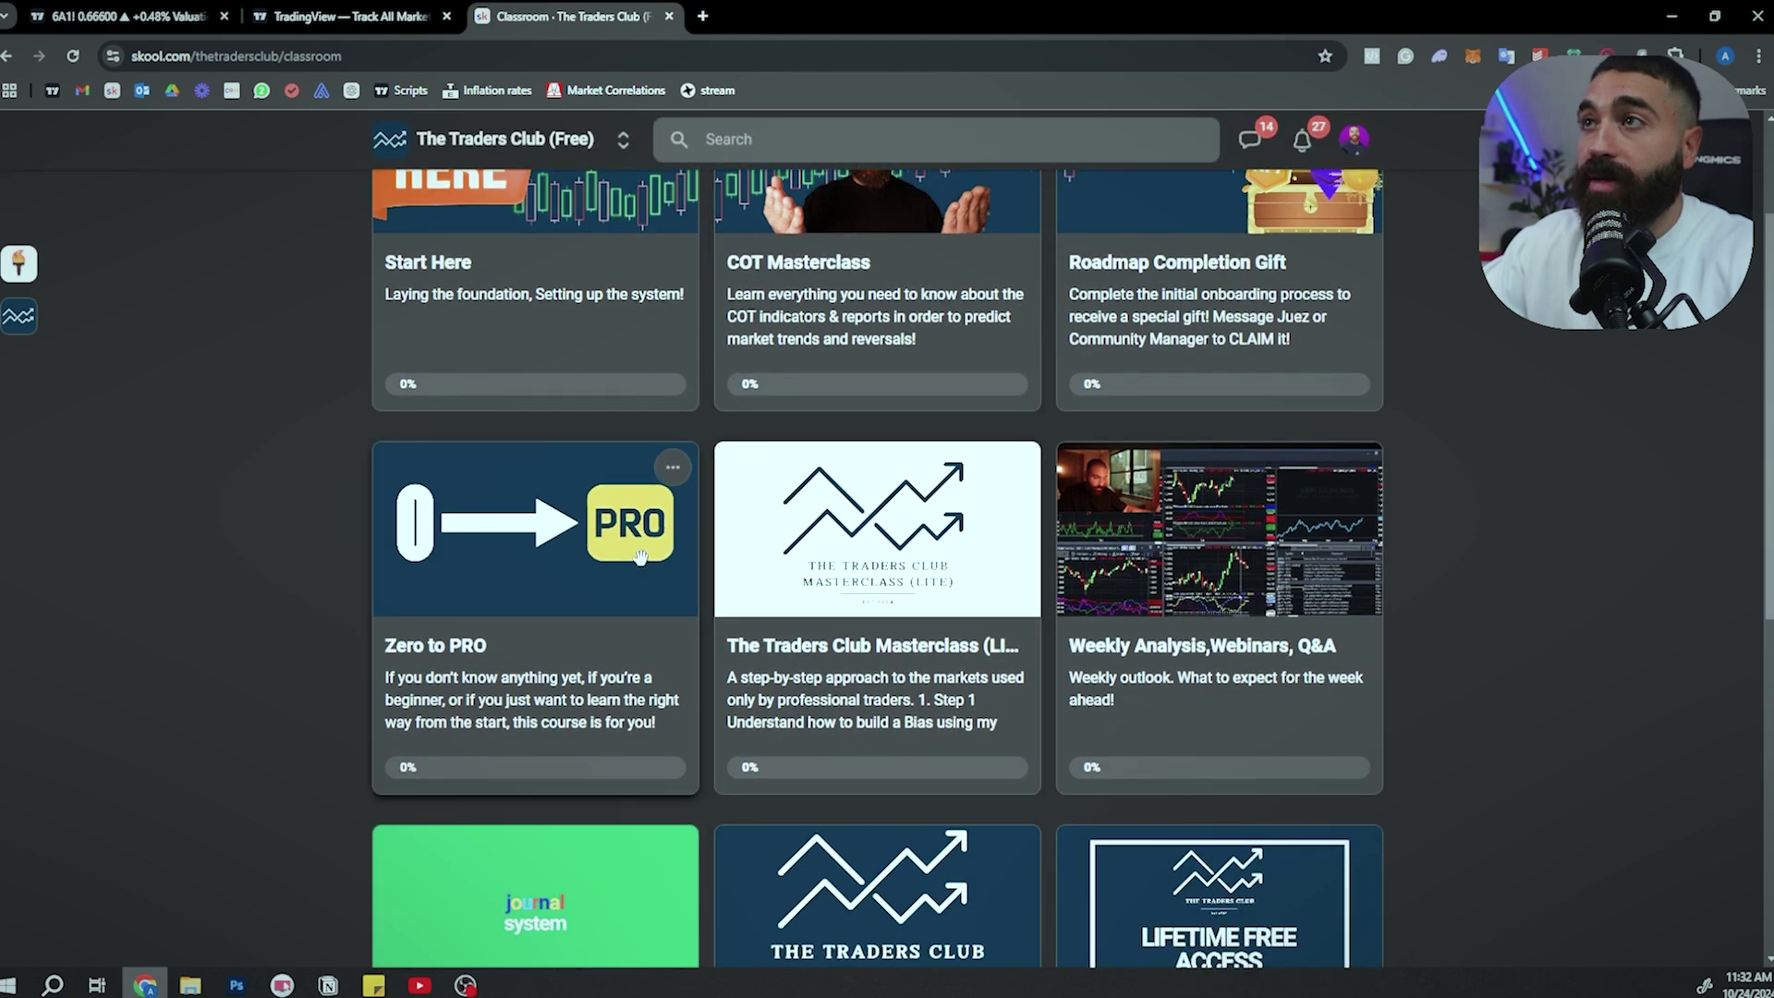
left_click(767, 545)
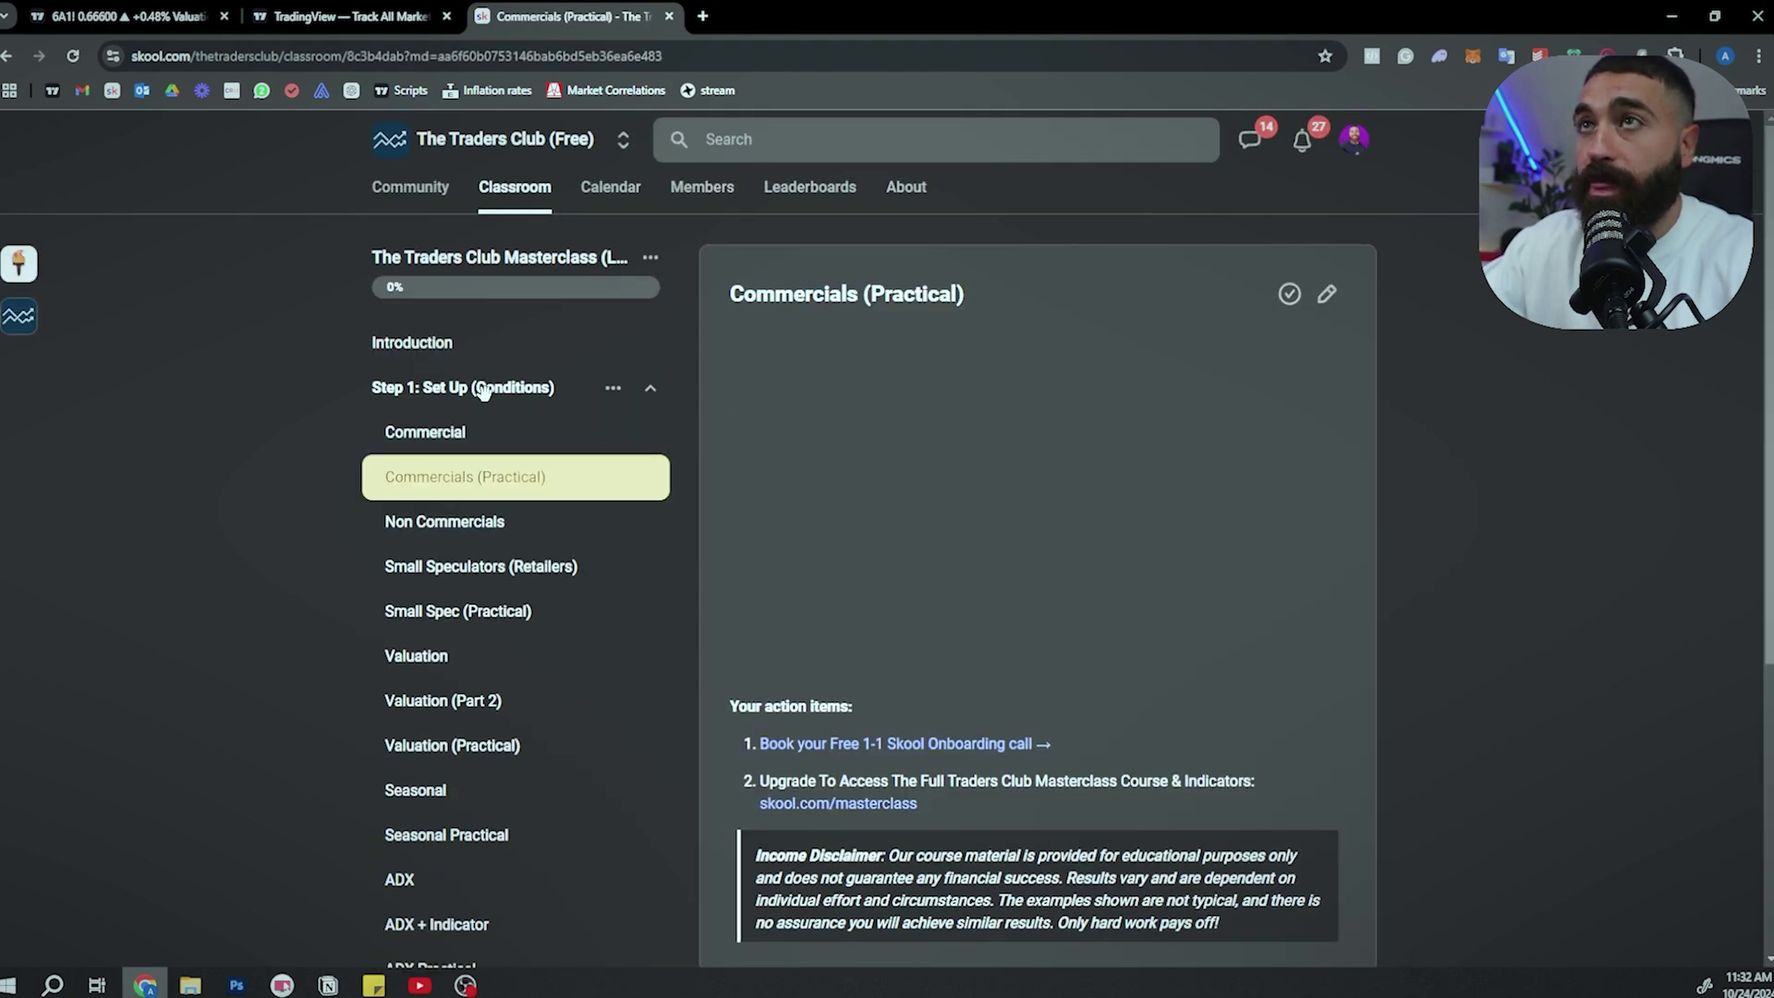
scroll(483, 390, "down", 2)
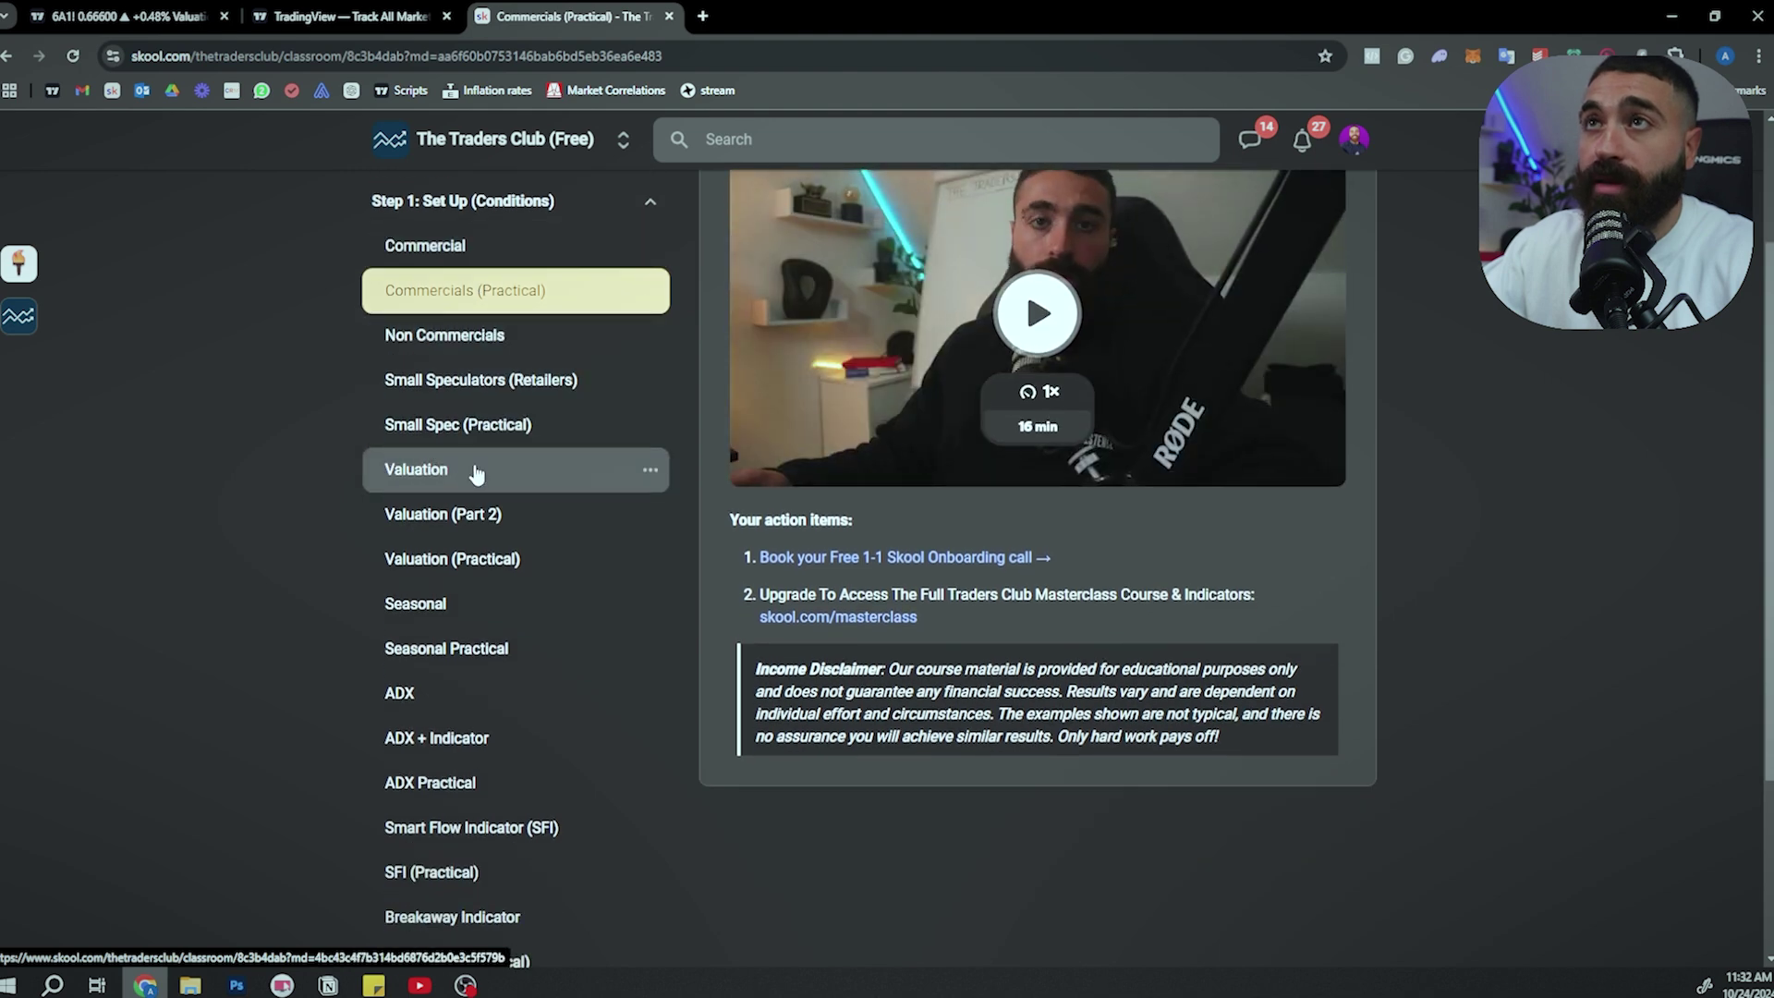
scroll(473, 786, "down", 1)
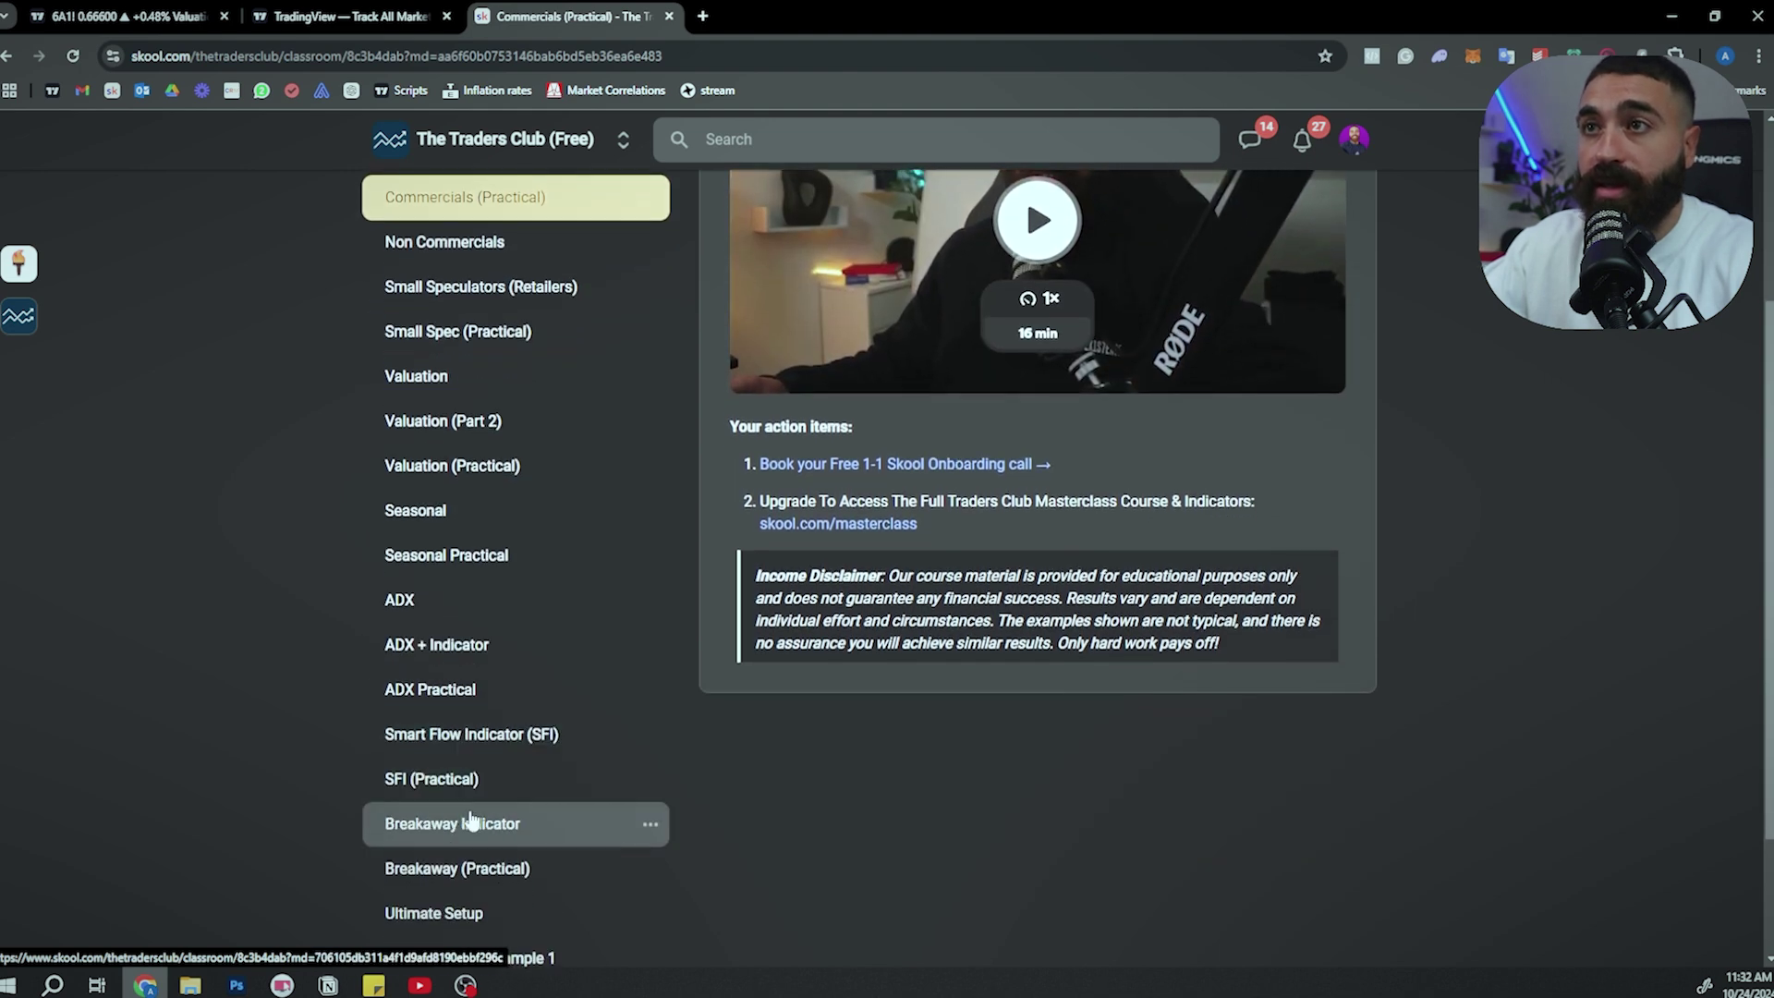
scroll(471, 813, "down", 1)
scroll(377, 702, "down", 1)
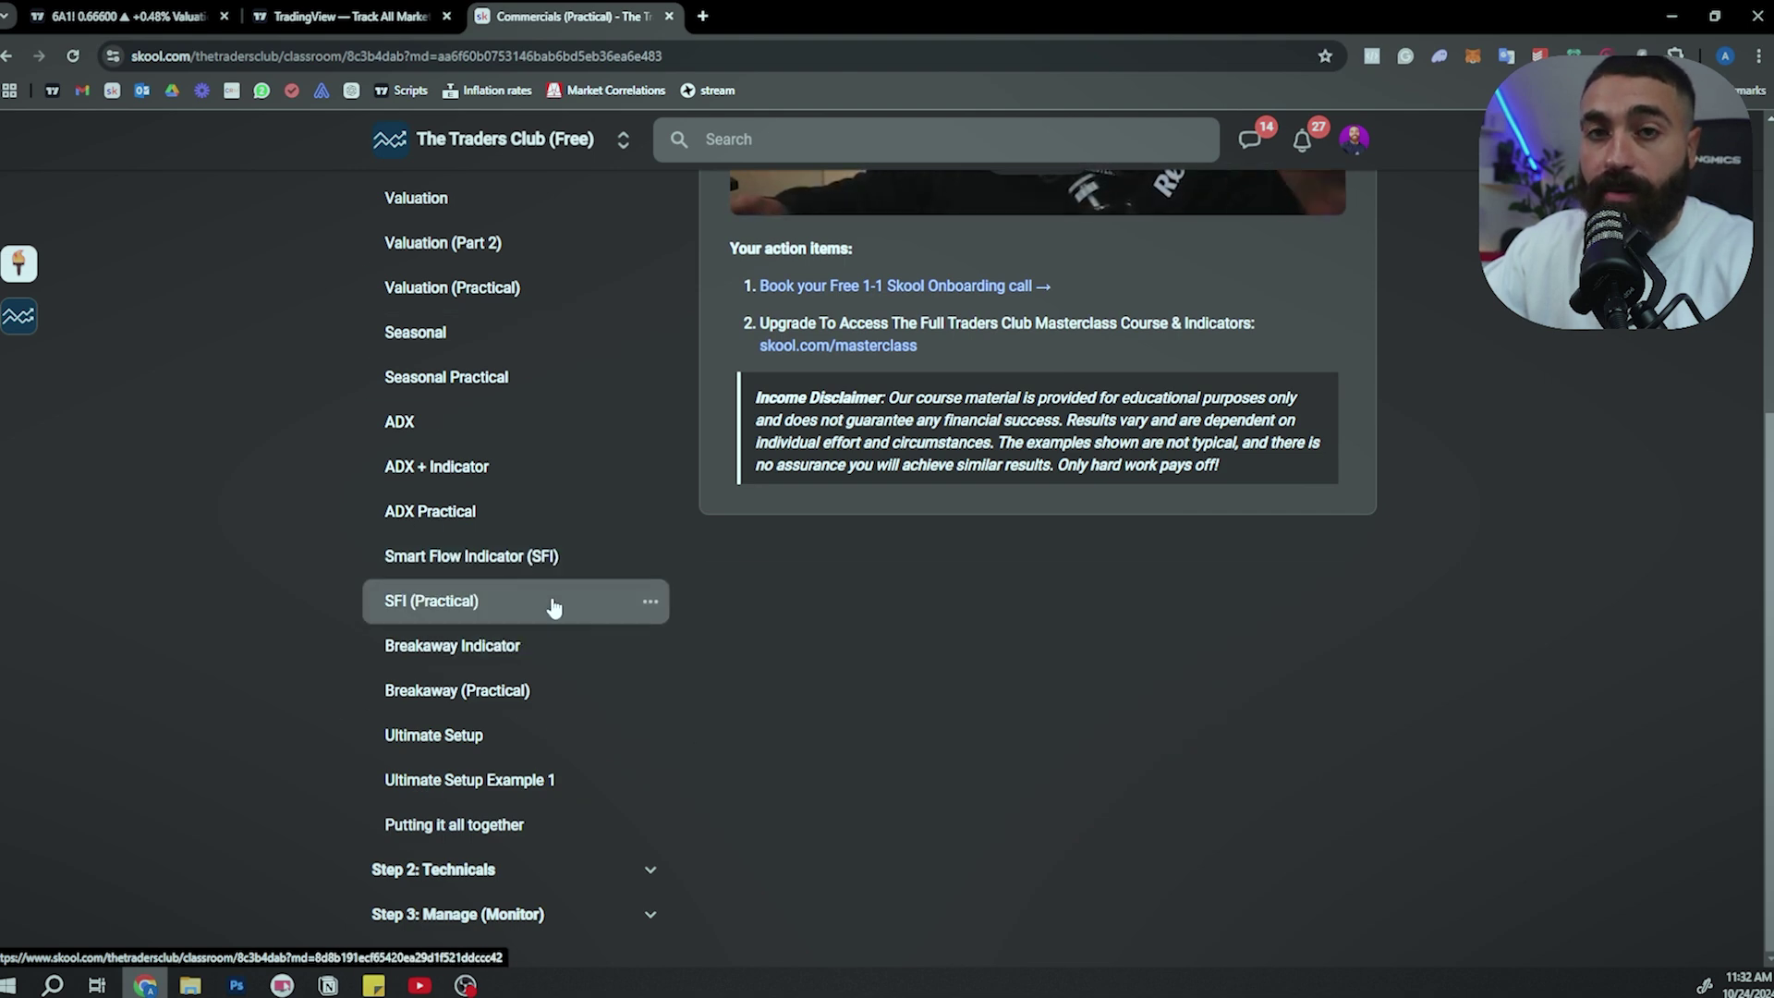
scroll(586, 578, "up", 5)
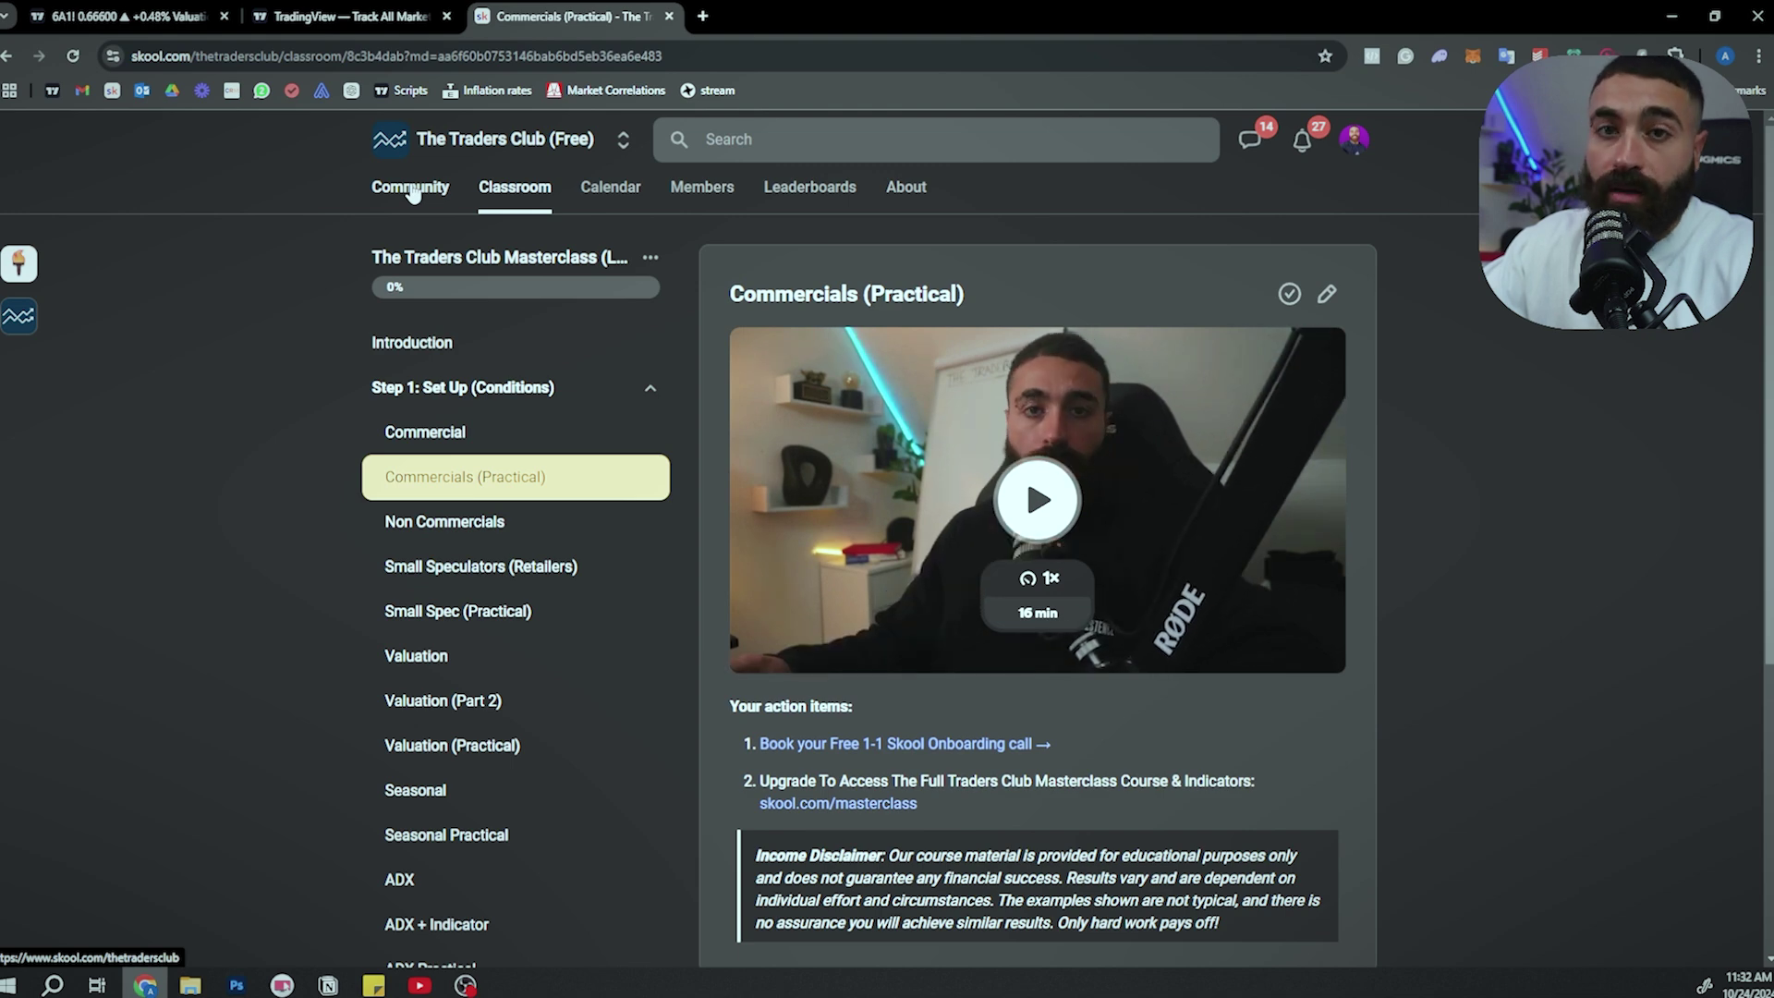
Step: Return to the community feed, then back in TradingView open the TTC_Valuation indicator's settings
left_click(412, 188)
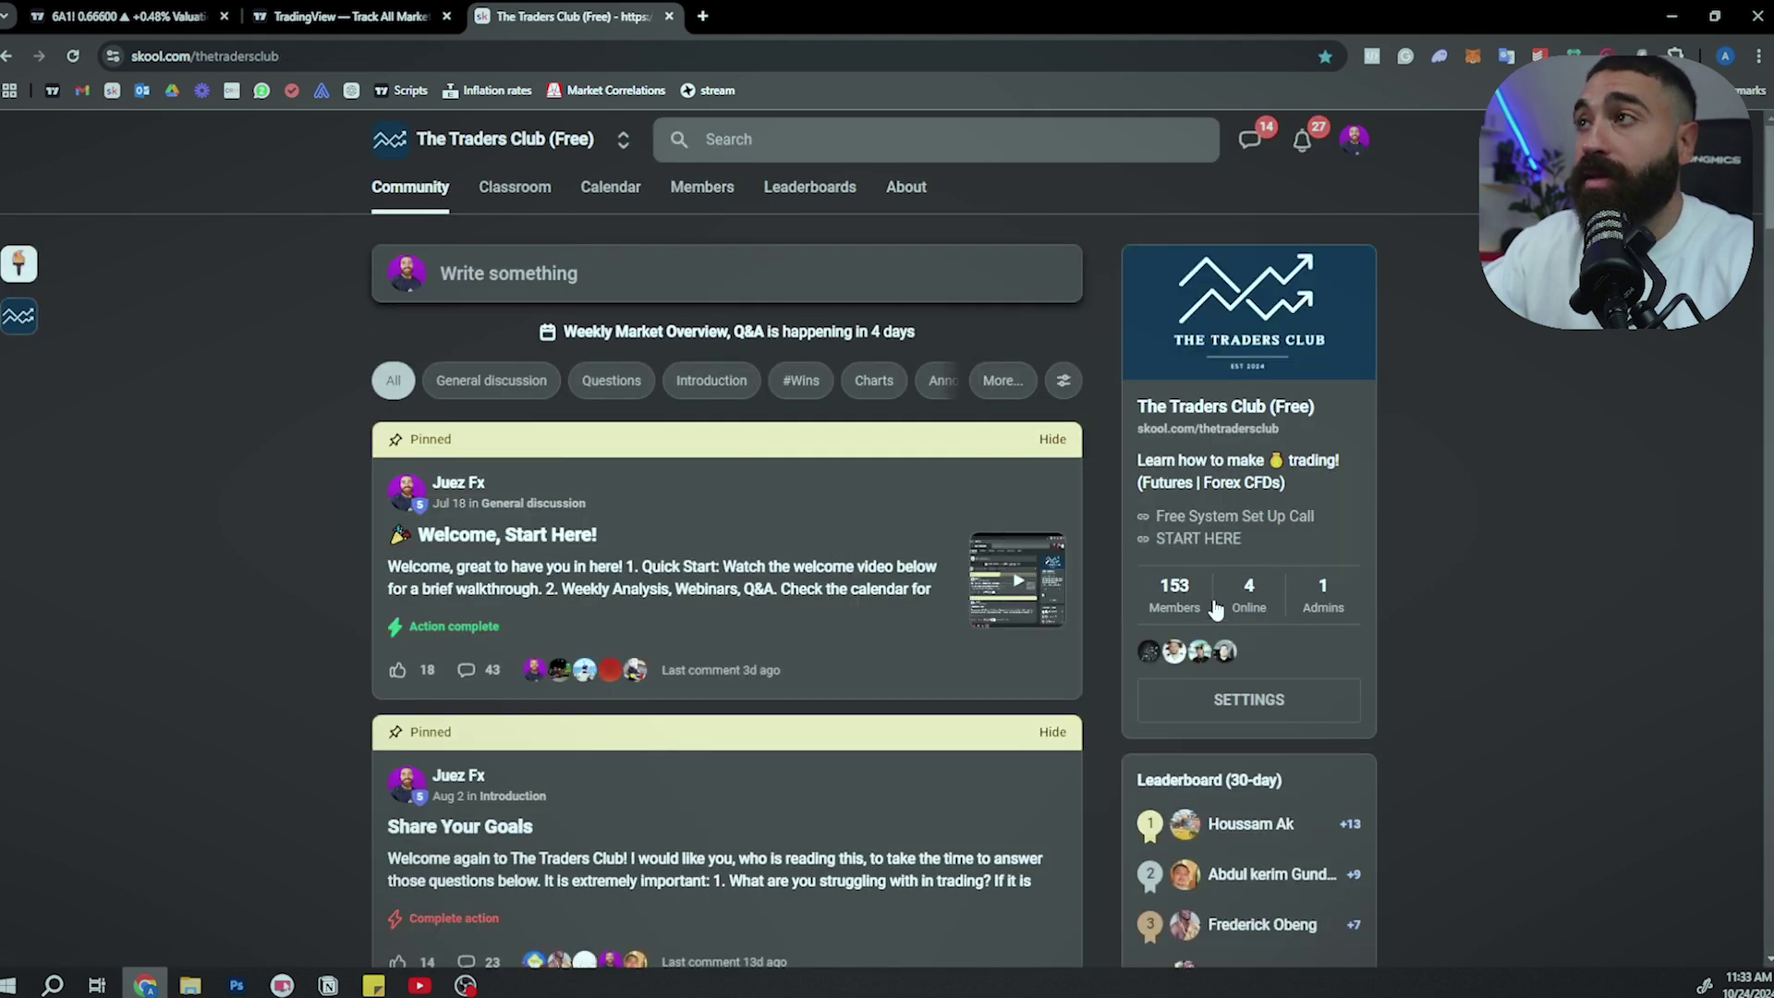
scroll(1198, 545, "down", 1)
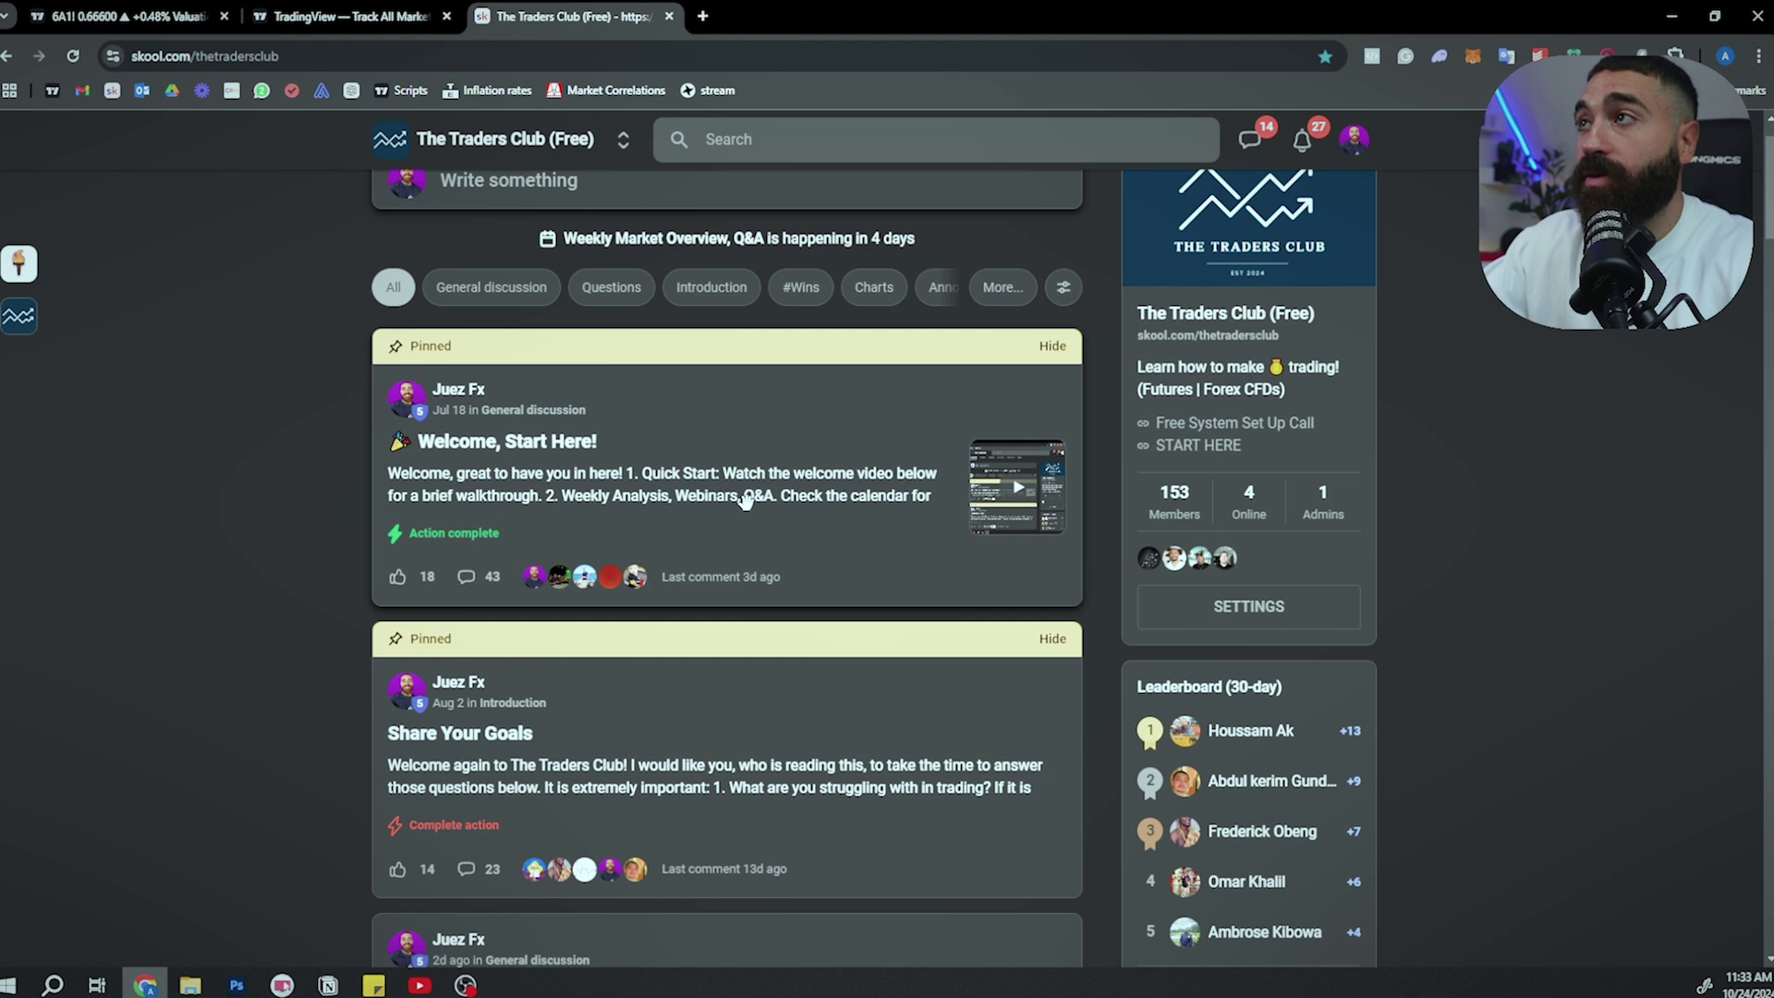
scroll(678, 521, "up", 1)
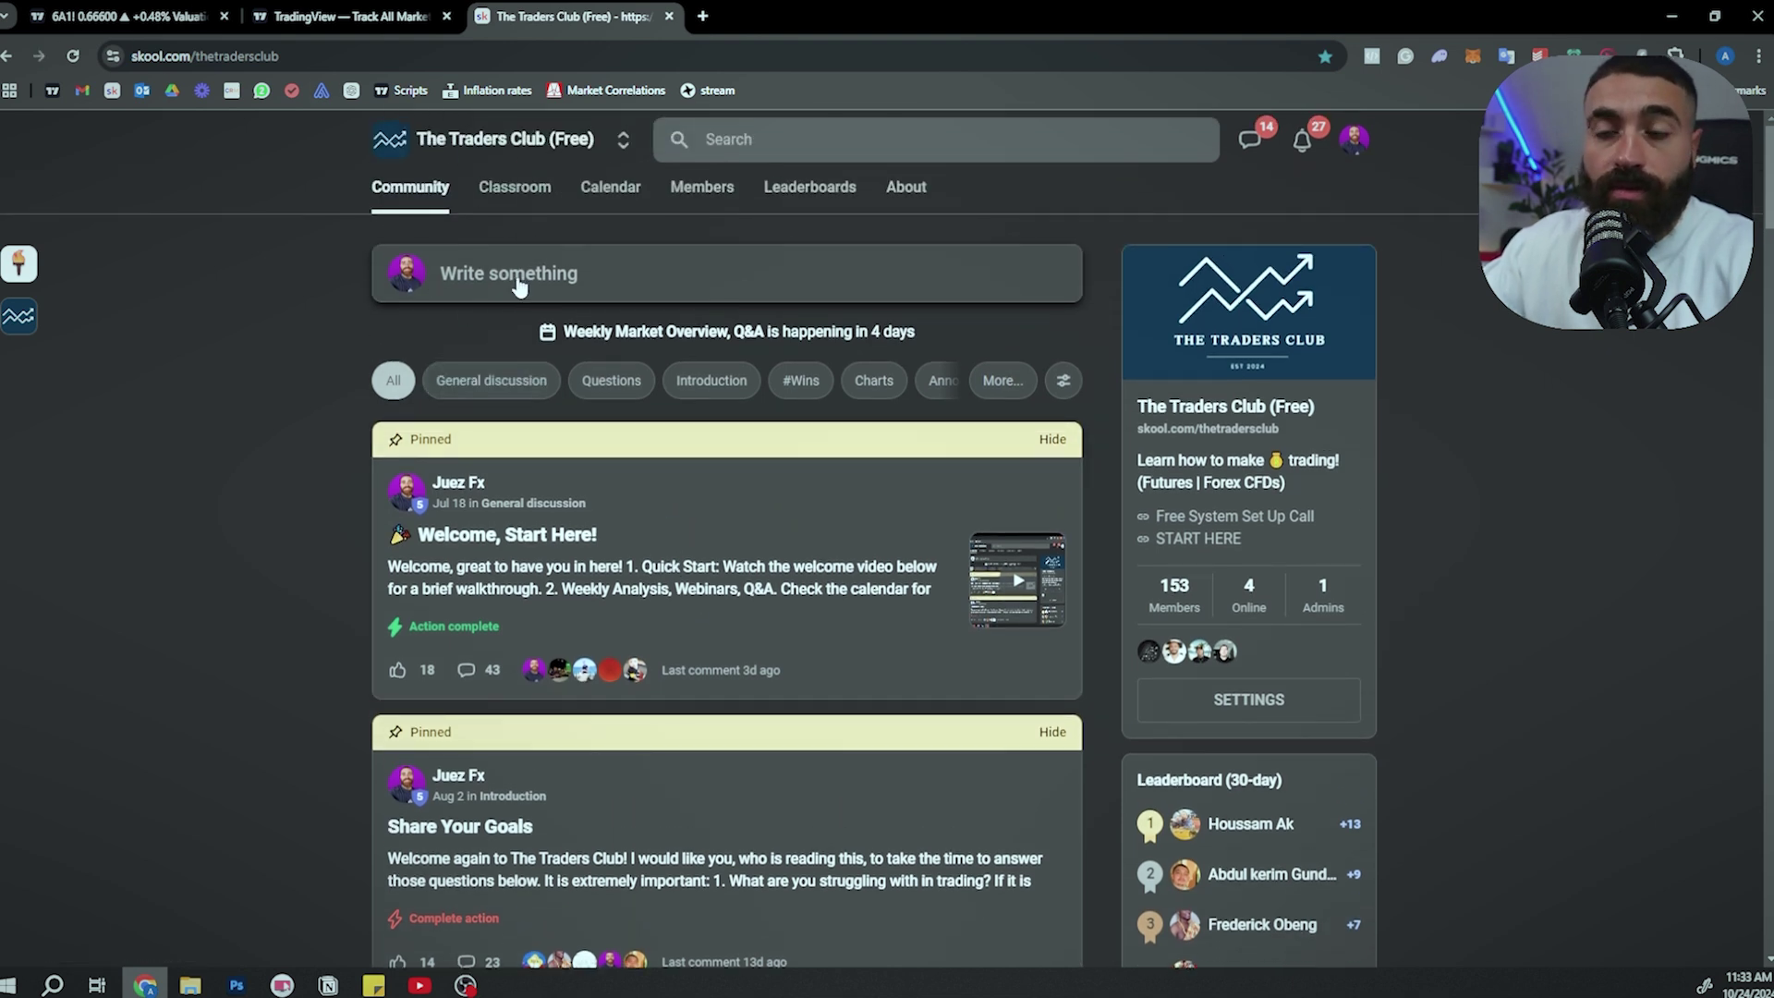
left_click(123, 20)
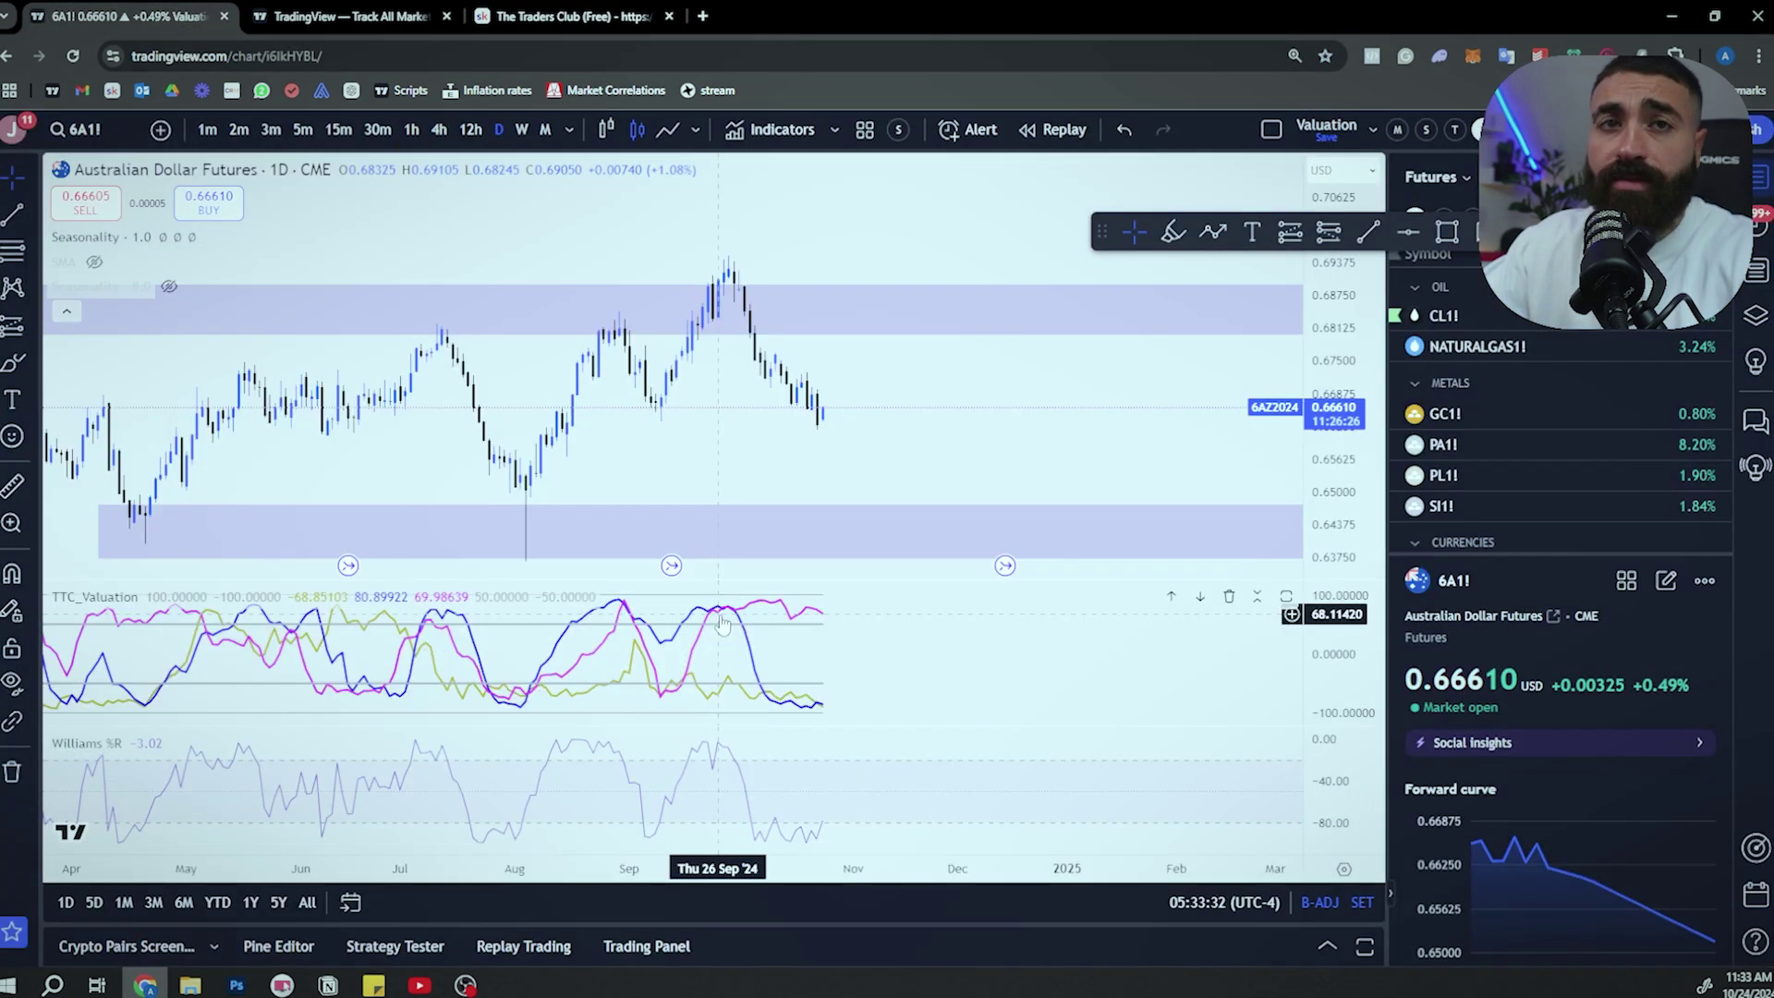
double_click(722, 624)
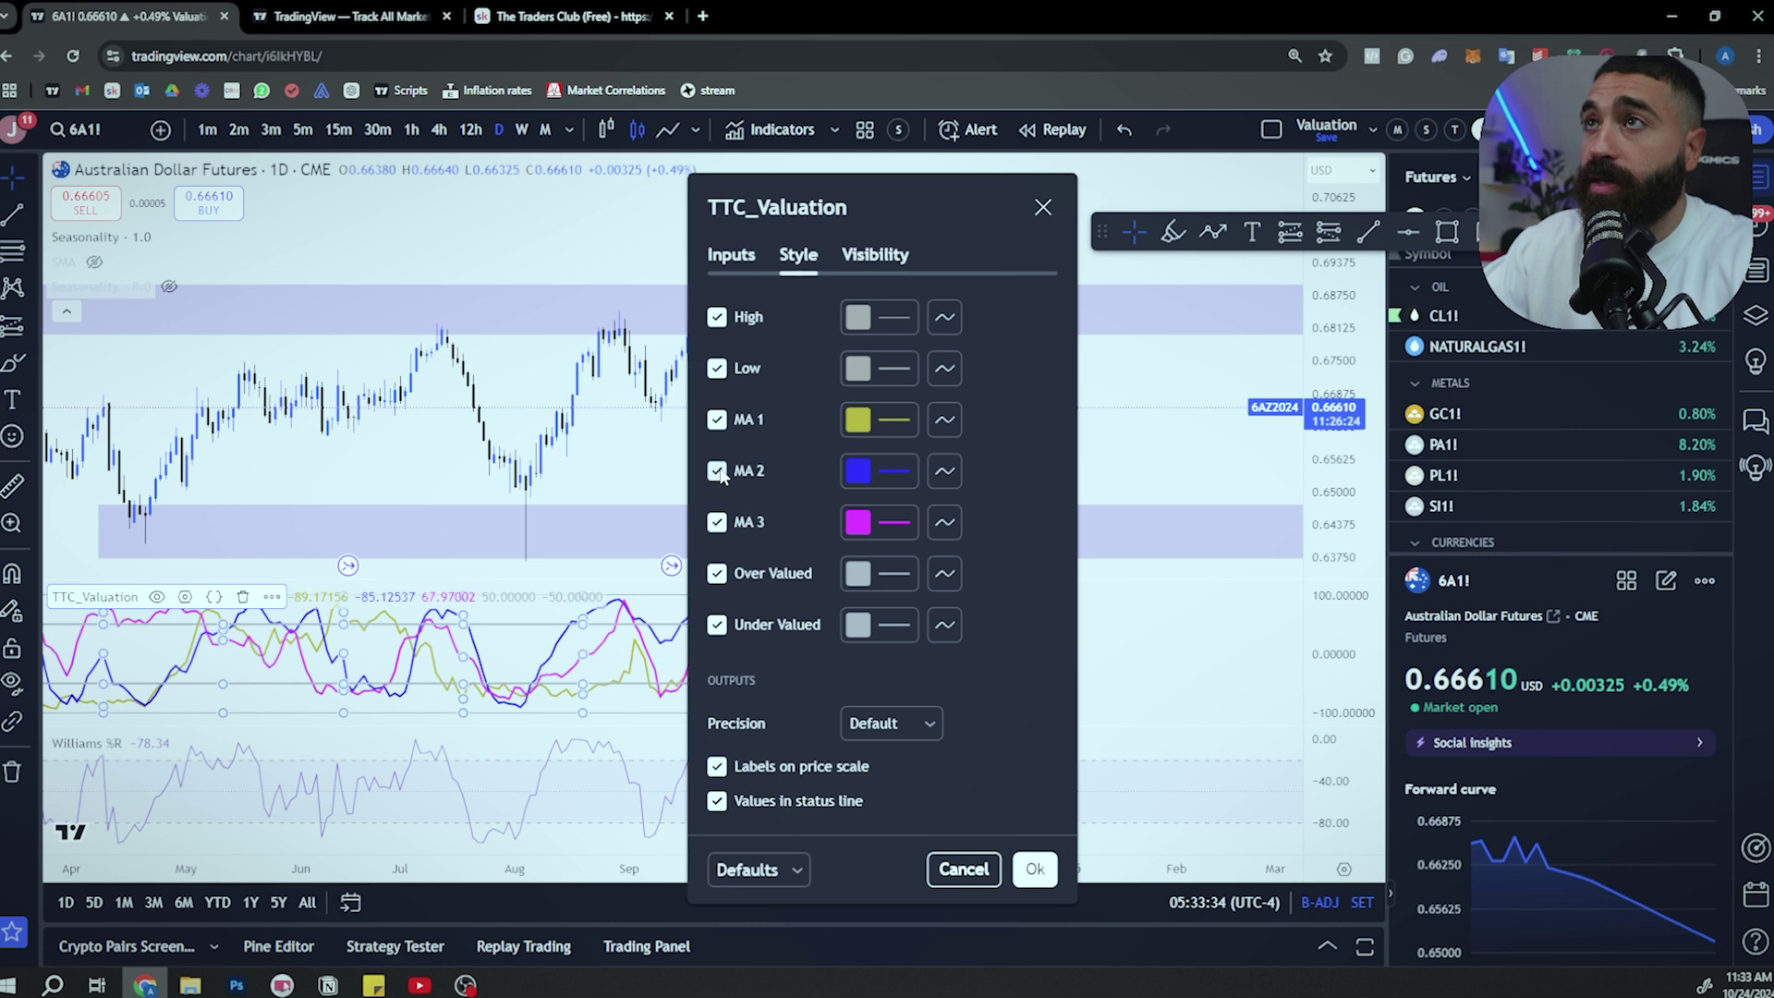